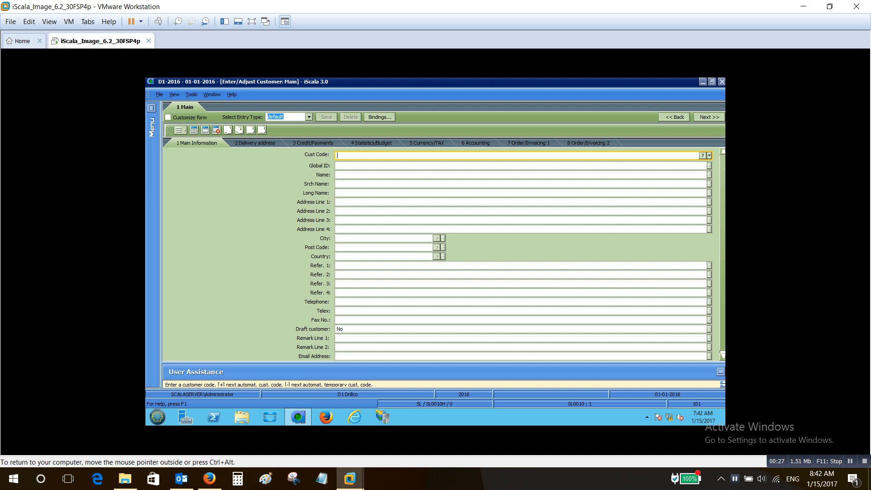
Look up Johnsons Mechanical Munchen in the customer list, review its customer record and close it
{"action": "type", "text": "?"}
{"action": "key", "text": "Return"}
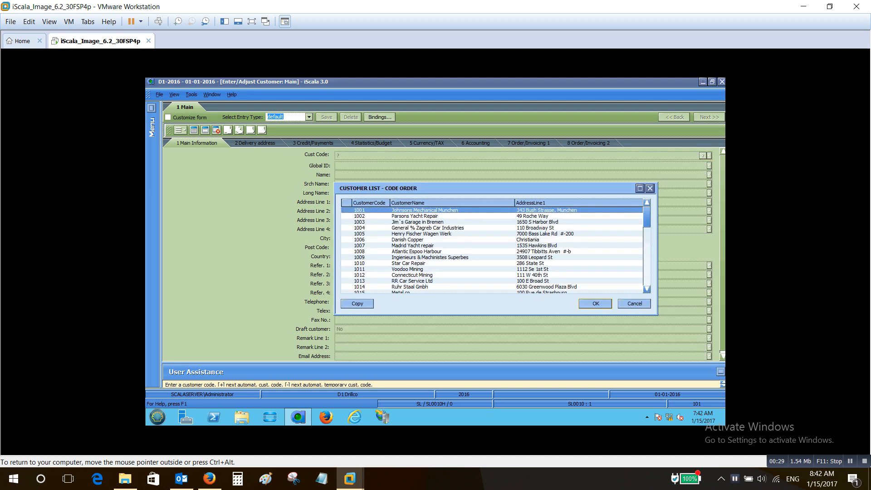
{"action": "key", "text": "Return"}
{"action": "key", "text": "Return"}
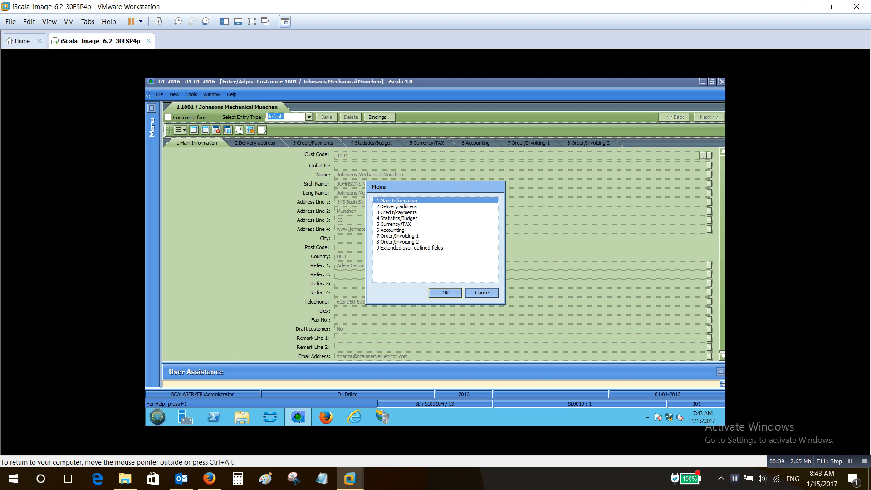
{"action": "left_click", "coordinate": [396, 207]}
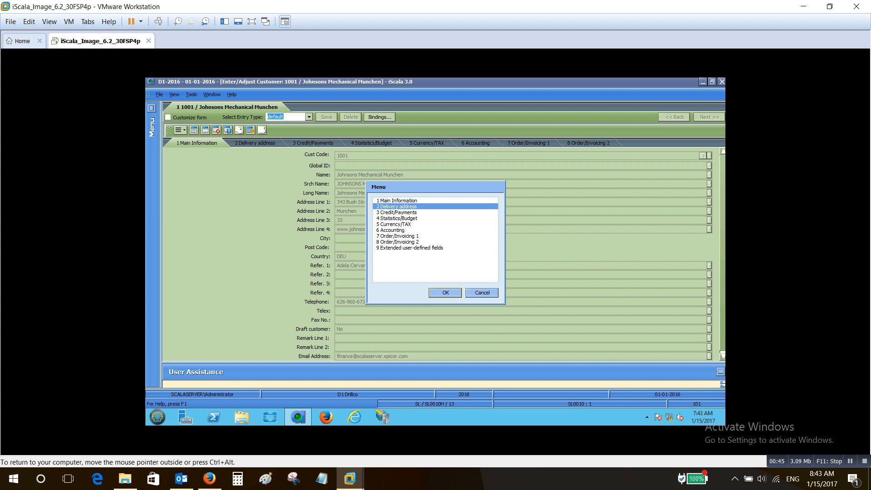
{"action": "key", "text": "Return"}
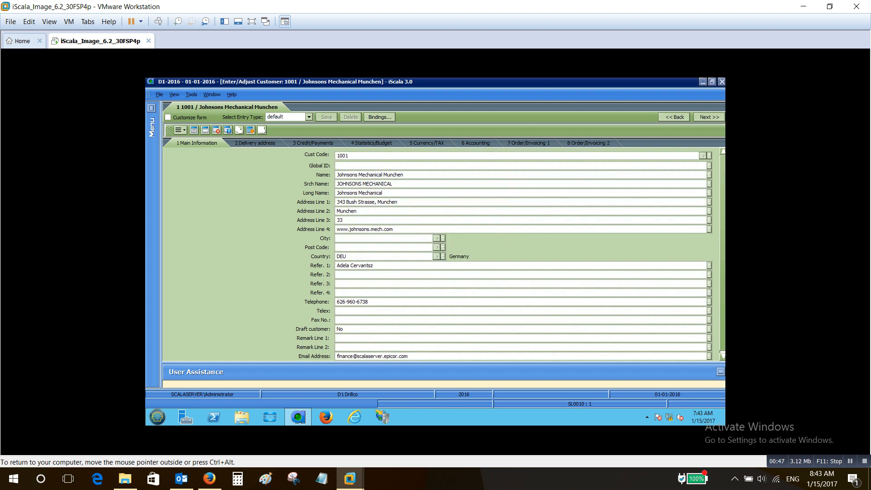
{"action": "key", "text": "Escape"}
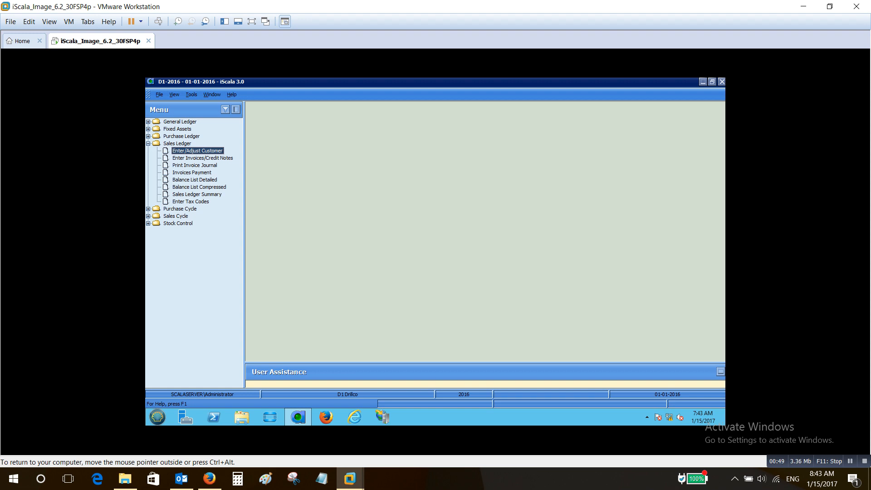
Start a new sales invoice in the Sales Ledger for Johnsons Mechanical Munchen with invoice number 11223344
{"action": "key", "text": "Down"}
{"action": "key", "text": "Return"}
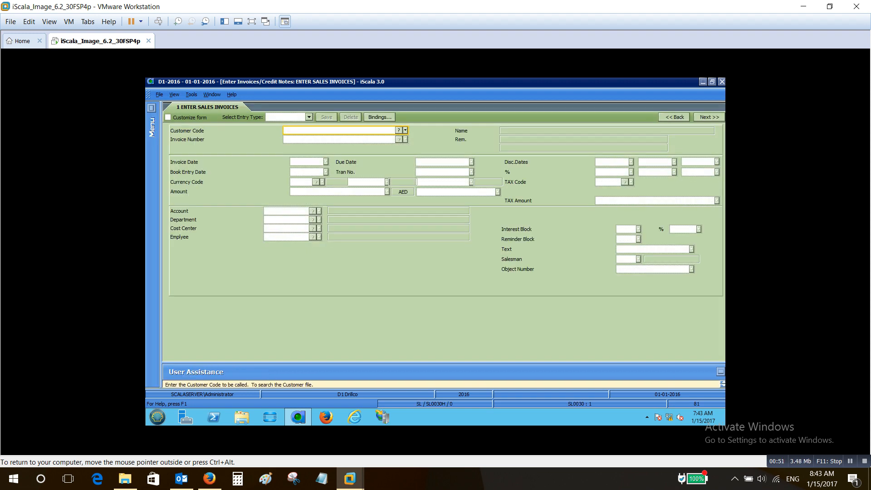
{"action": "type", "text": "?"}
{"action": "key", "text": "Return"}
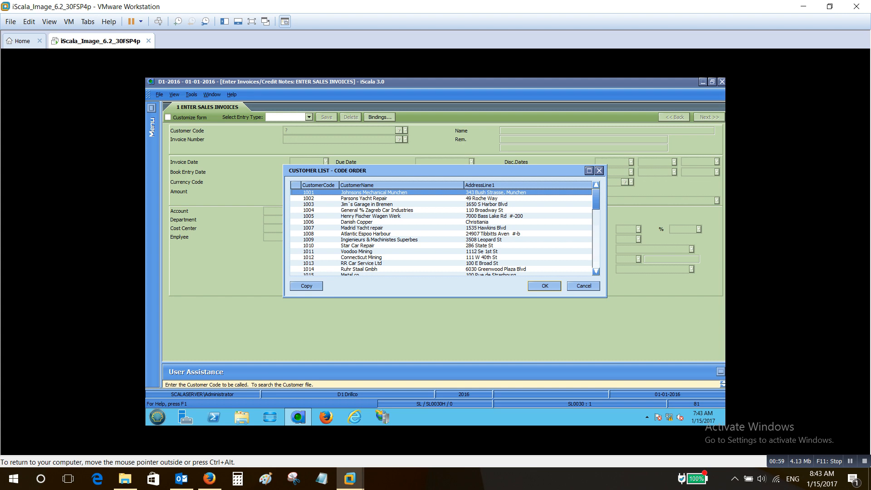
{"action": "key", "text": "Return"}
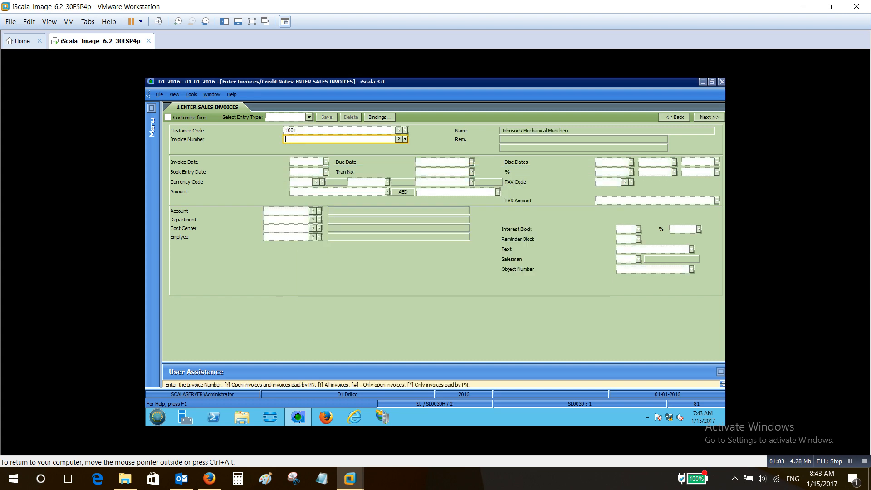
{"action": "type", "text": "11223344"}
{"action": "key", "text": "Return"}
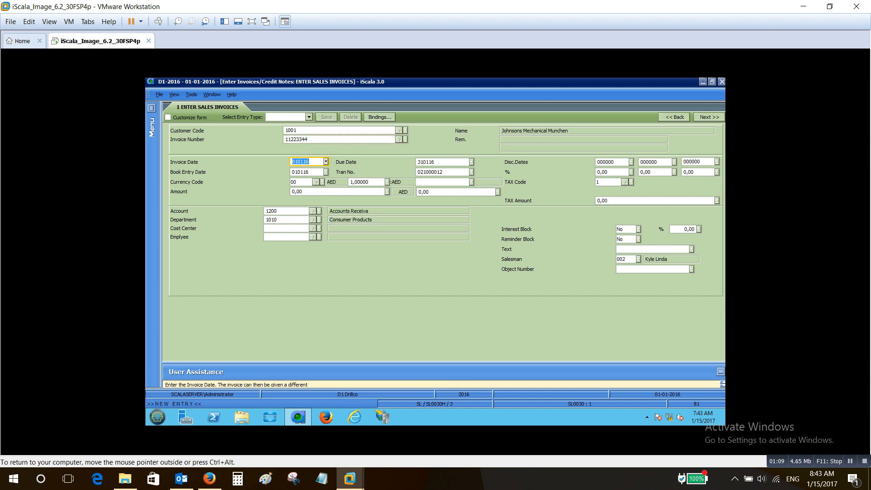
Accept the default dates, enter an invoice amount of 1.000 with tax code 01, and proceed to entering transactions
{"action": "key", "text": "Return"}
{"action": "key", "text": "Return"}
{"action": "key", "text": "Return"}
{"action": "key", "text": "Return"}
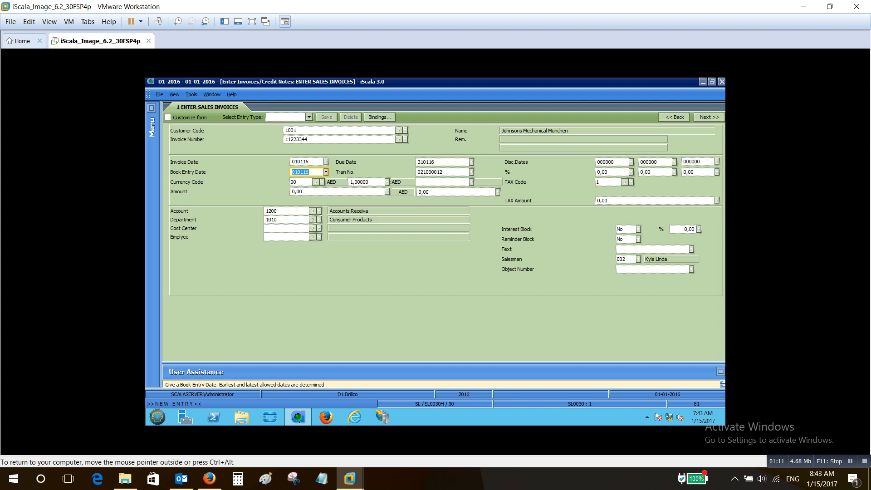
{"action": "type", "text": "1.000"}
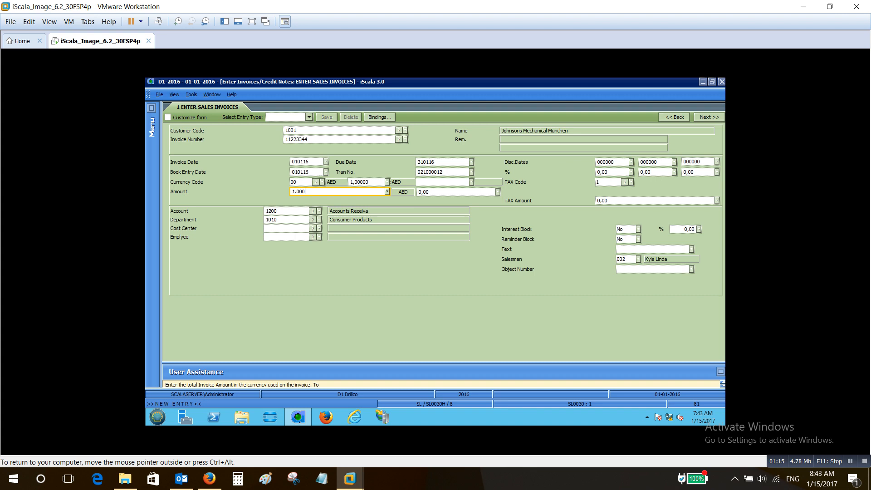
{"action": "key", "text": "Return"}
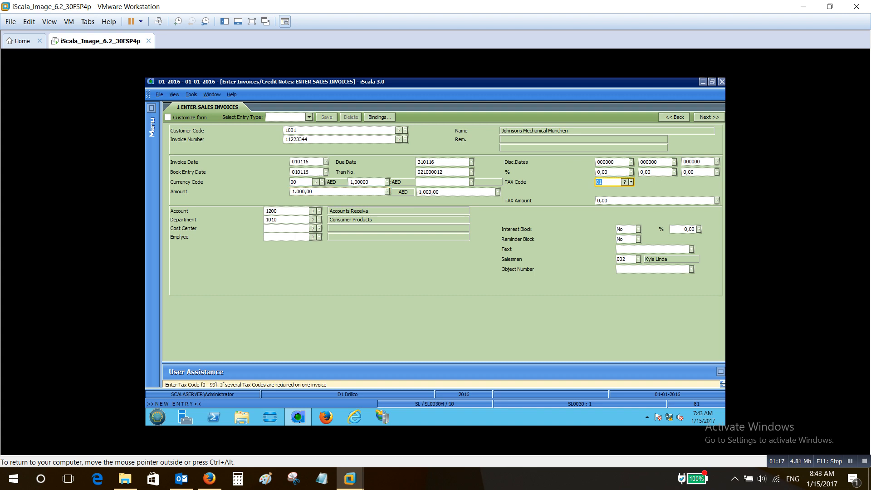
{"action": "key", "text": "Return"}
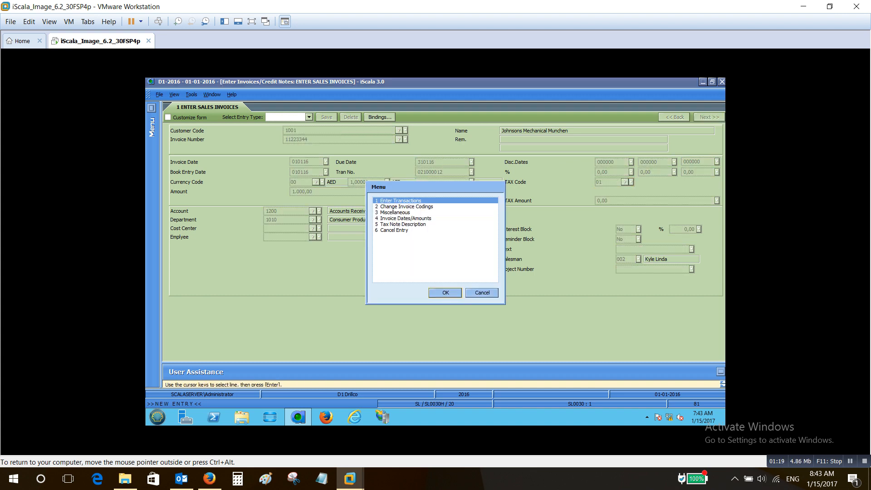
{"action": "key", "text": "Return"}
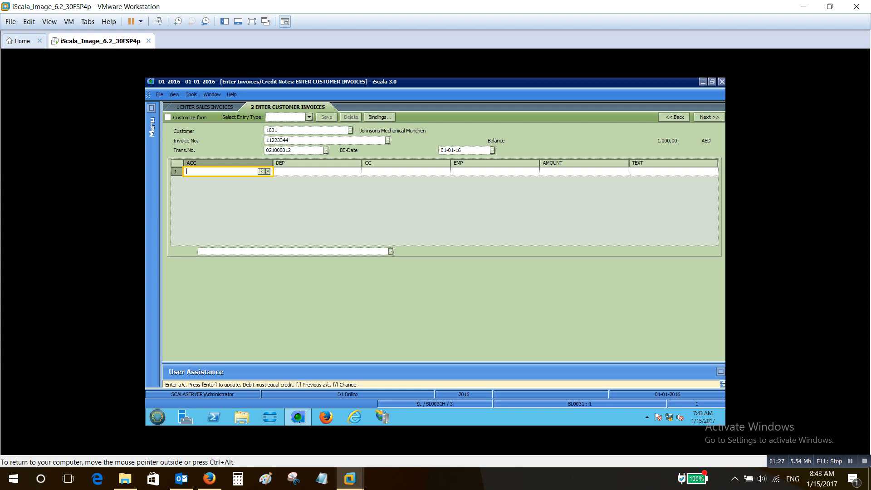
Look up the account codes and assign the Finished Goods account to the first transaction line
{"action": "type", "text": "?"}
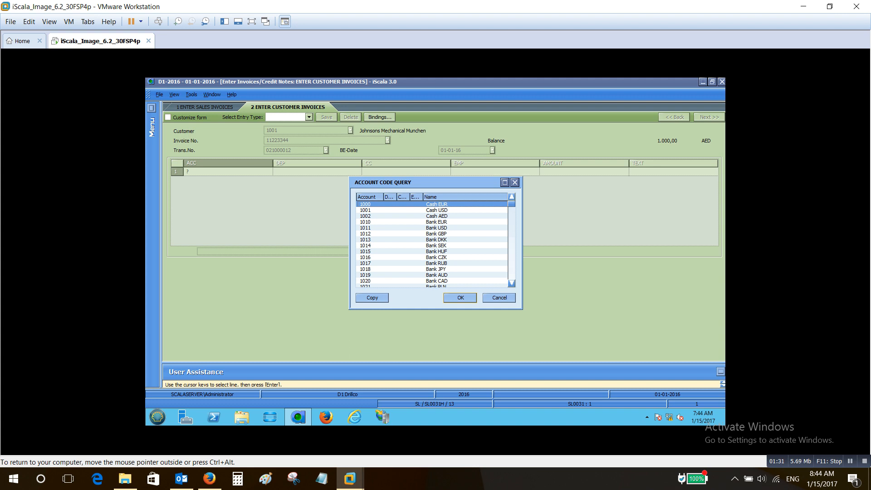
{"action": "key", "text": "Down"}
{"action": "key", "text": "Down"}
{"action": "key", "text": "Down"}
{"action": "key", "text": "Down"}
{"action": "key", "text": "Down"}
{"action": "key", "text": "Down"}
{"action": "key", "text": "Down"}
{"action": "key", "text": "Down"}
{"action": "key", "text": "Down"}
{"action": "key", "text": "Down"}
{"action": "key", "text": "Down"}
{"action": "key", "text": "Down"}
{"action": "key", "text": "Down"}
{"action": "key", "text": "Down"}
{"action": "key", "text": "Down"}
{"action": "key", "text": "Down"}
{"action": "key", "text": "Down"}
{"action": "key", "text": "Down"}
{"action": "key", "text": "Down"}
{"action": "key", "text": "Down"}
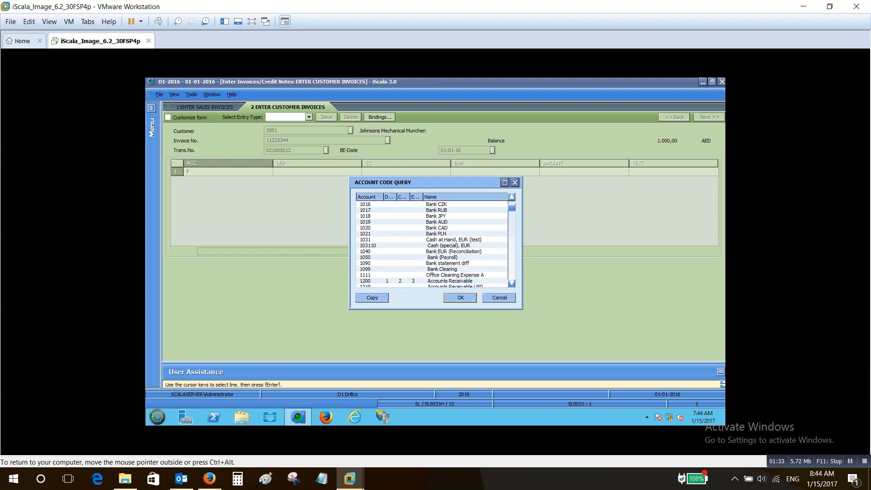
{"action": "left_click", "coordinate": [435, 245]}
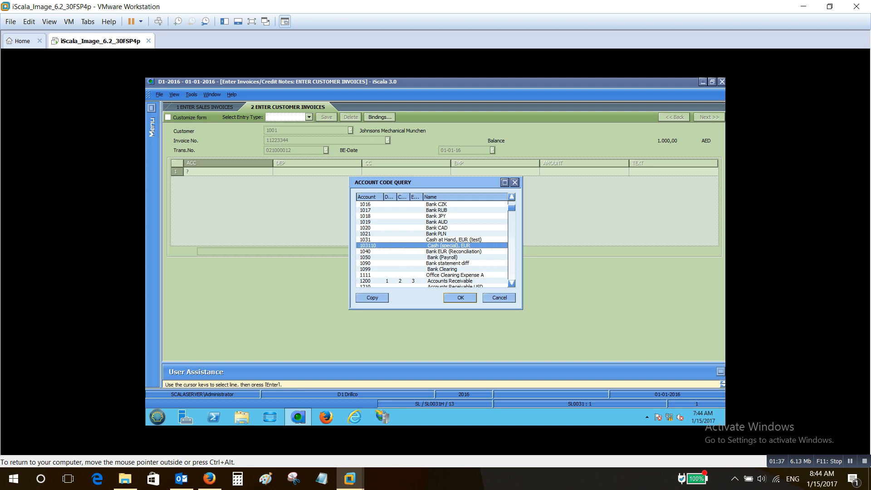
{"action": "scroll", "coordinate": [431, 242], "scroll_direction": "down", "scroll_amount": 2}
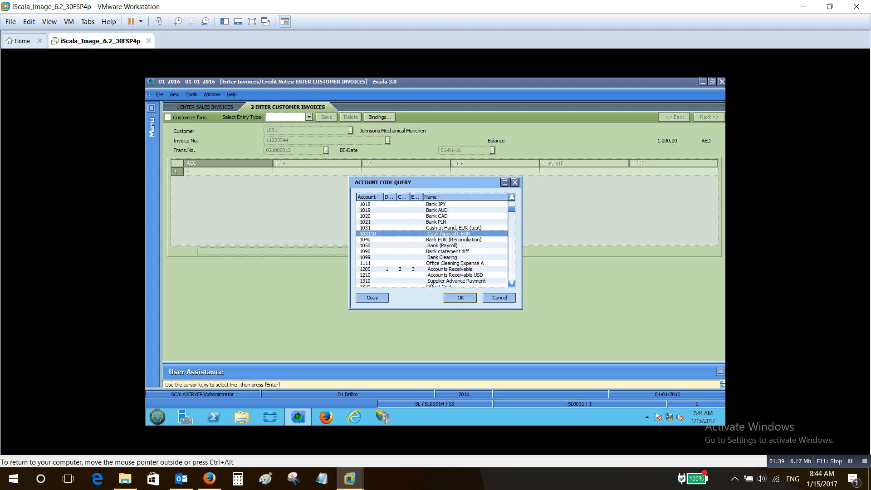
{"action": "scroll", "coordinate": [431, 244], "scroll_direction": "down", "scroll_amount": 3}
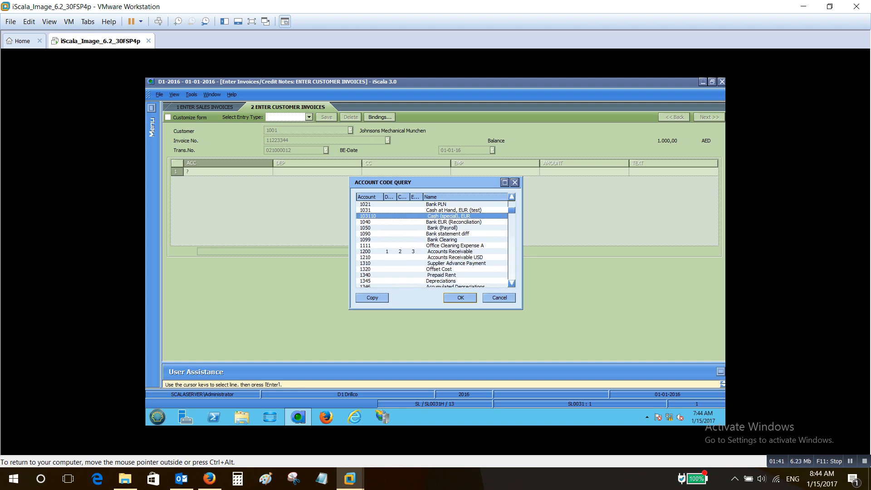
{"action": "scroll", "coordinate": [431, 242], "scroll_direction": "down", "scroll_amount": 4}
{"action": "left_click", "coordinate": [443, 269]}
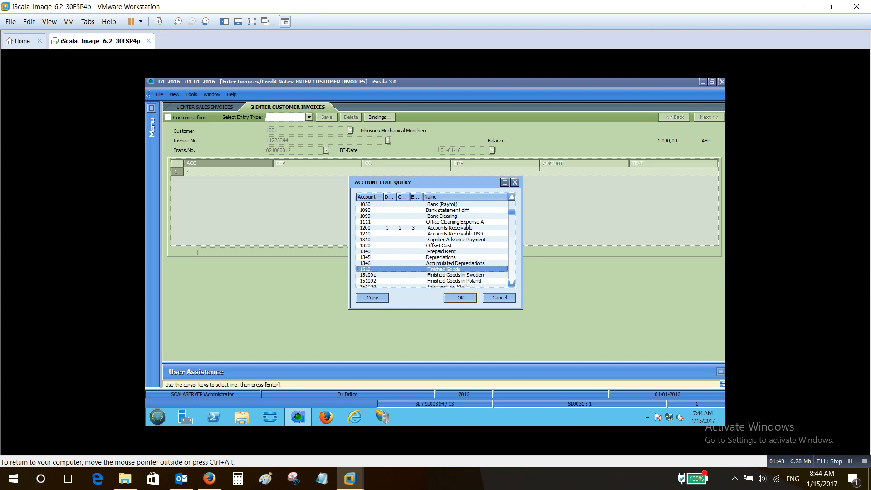
{"action": "left_click", "coordinate": [460, 298]}
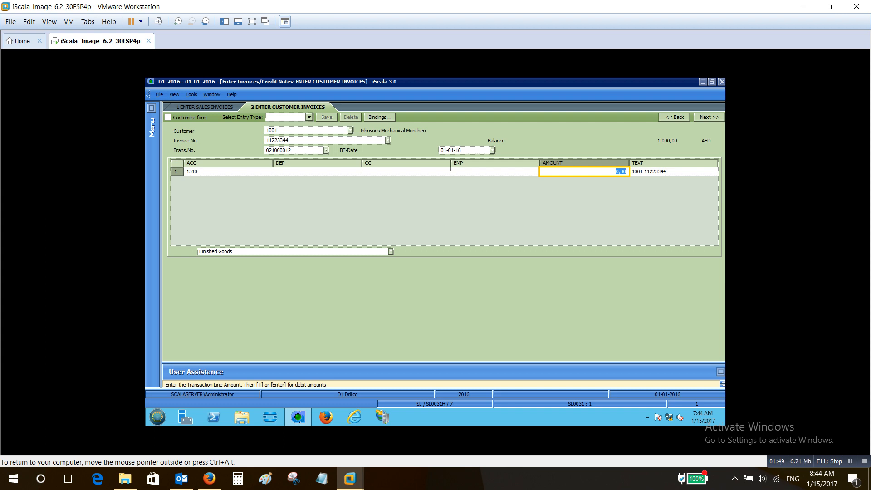
Set the transaction line's amount to -1.000 with the default text, post the balanced invoice and leave invoice entry
{"action": "type", "text": "1.000"}
{"action": "key", "text": "Return"}
{"action": "key", "text": "shift+Tab"}
{"action": "type", "text": "1.000"}
{"action": "key", "text": "minus"}
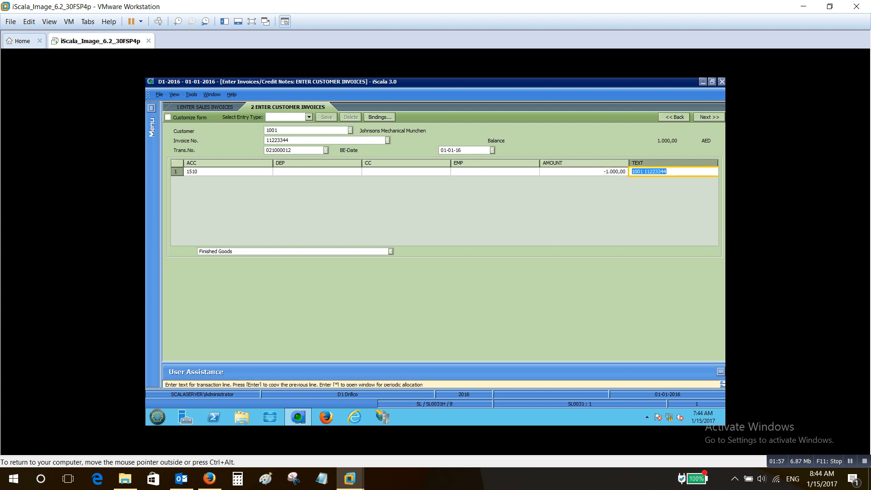
{"action": "key", "text": "Return"}
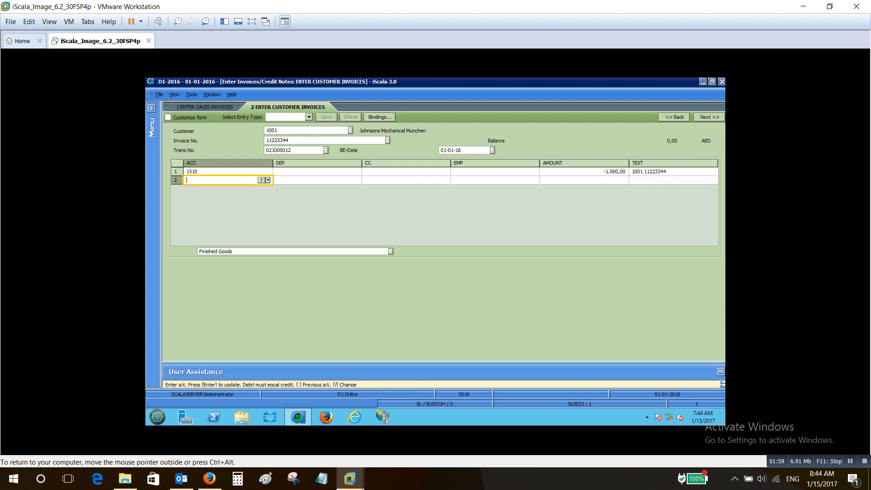
{"action": "key", "text": "Return"}
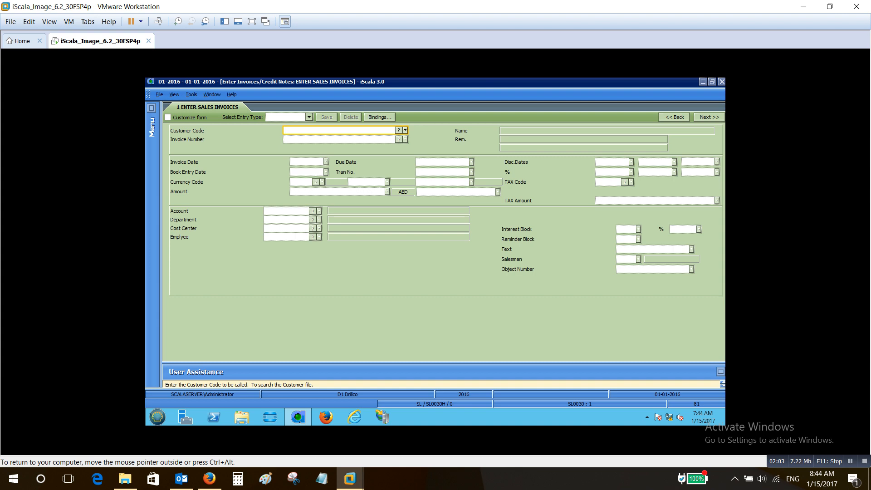
{"action": "key", "text": "Escape"}
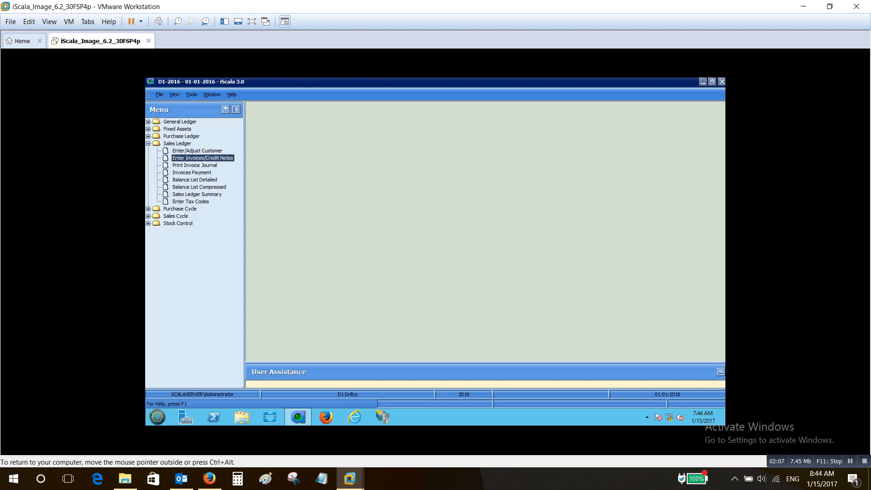
Print the invoice journal for all user codes as Printer RPT - Portrait with print preview, without changing any transactions, and close the preview
{"action": "double_click", "coordinate": [195, 165]}
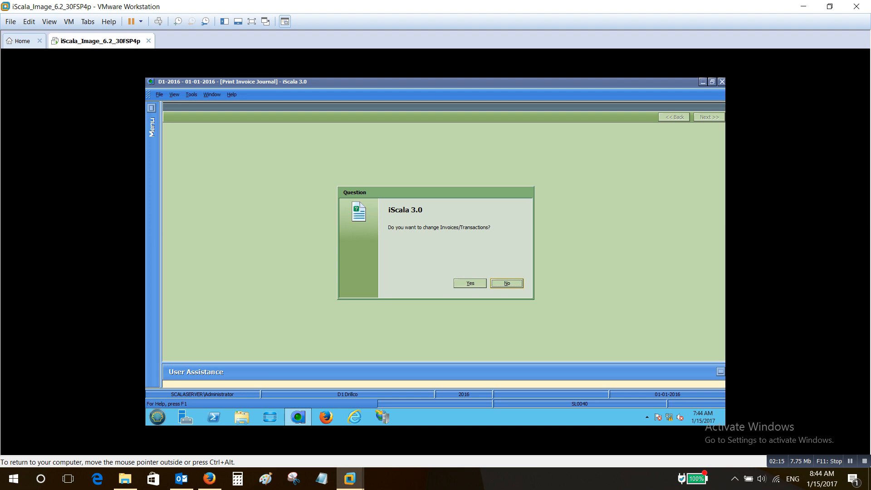
{"action": "key", "text": "Return"}
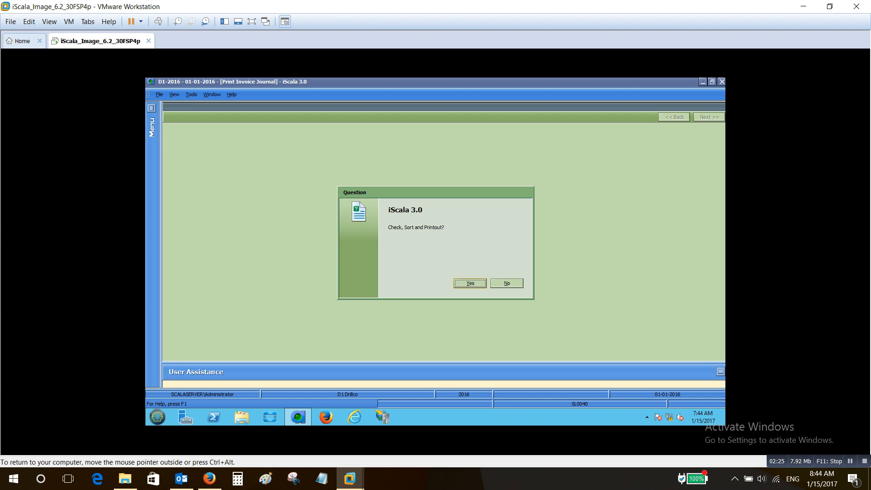
{"action": "key", "text": "Return"}
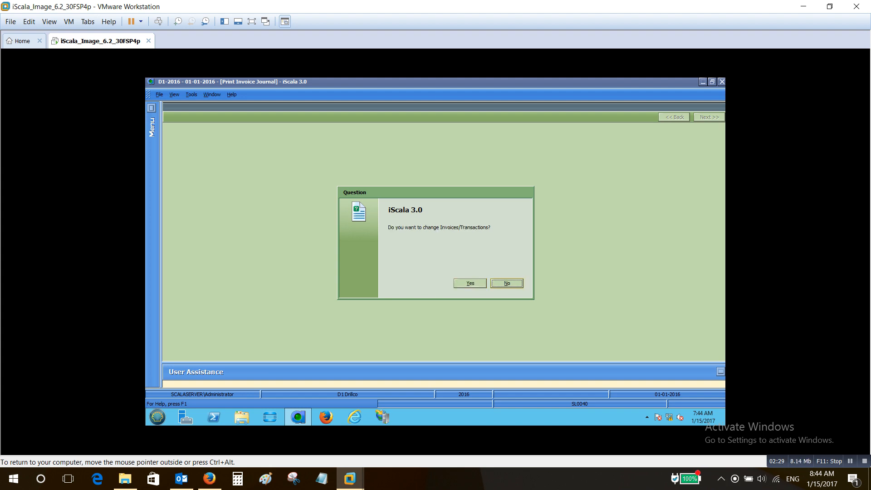
{"action": "key", "text": "Return"}
{"action": "key", "text": "Return"}
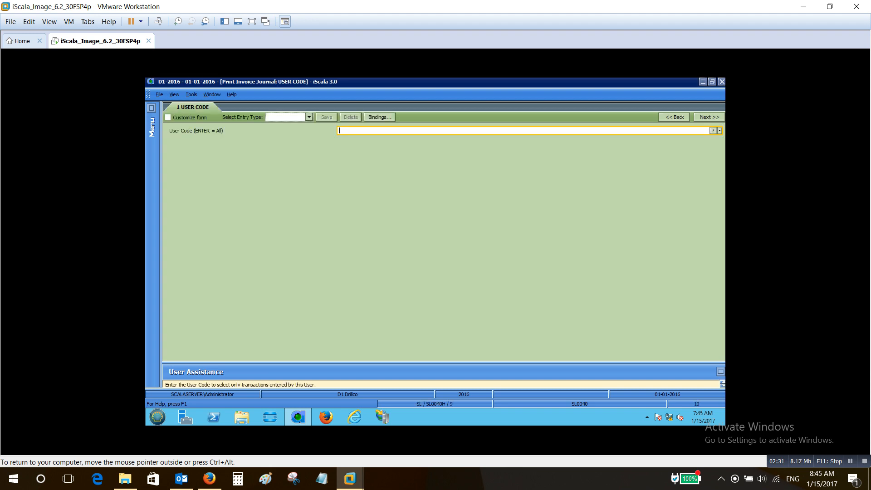
{"action": "key", "text": "Return"}
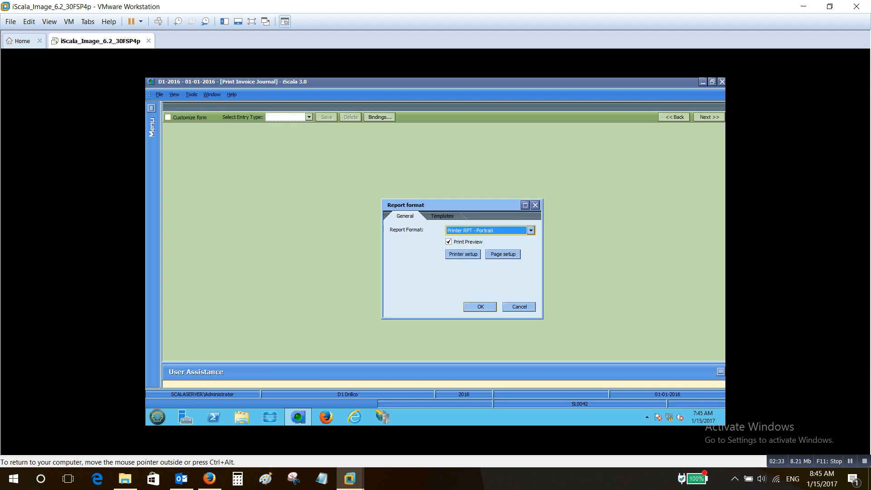
{"action": "key", "text": "Return"}
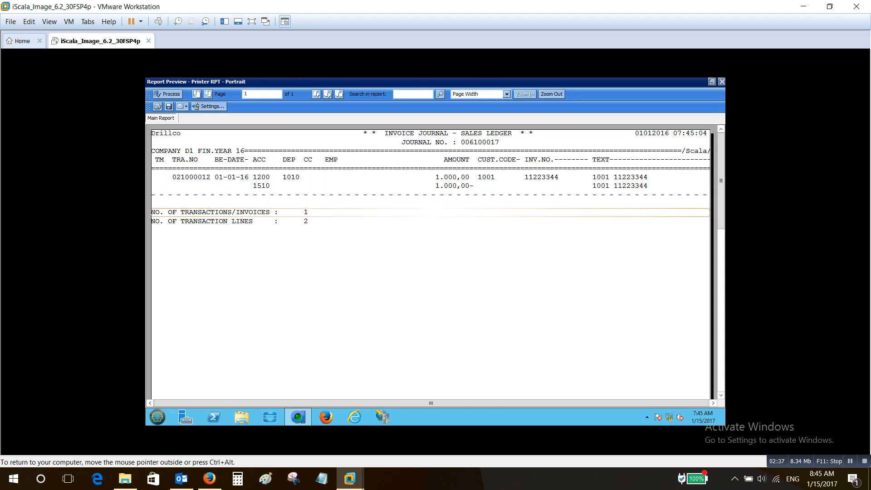
{"action": "key", "text": "Escape"}
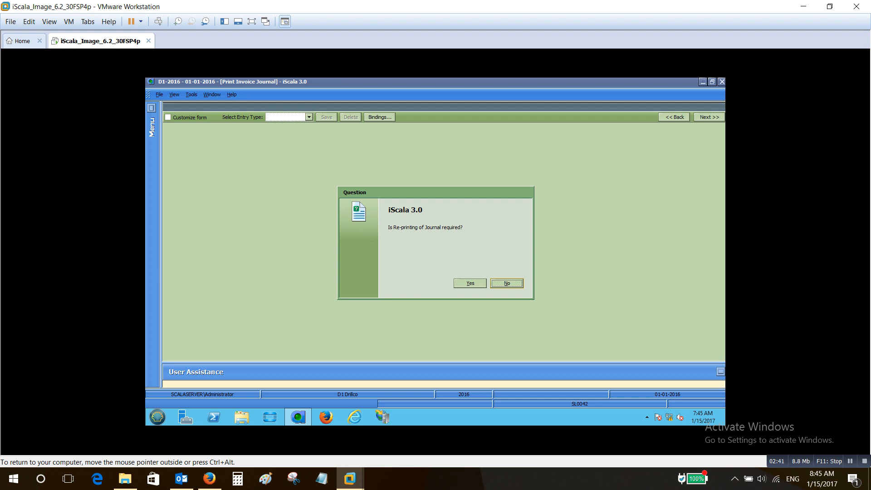
Decline reprinting the journal and approve emptying the Sales Ledger invoice file to update the General Ledger
{"action": "key", "text": "Return"}
{"action": "key", "text": "y"}
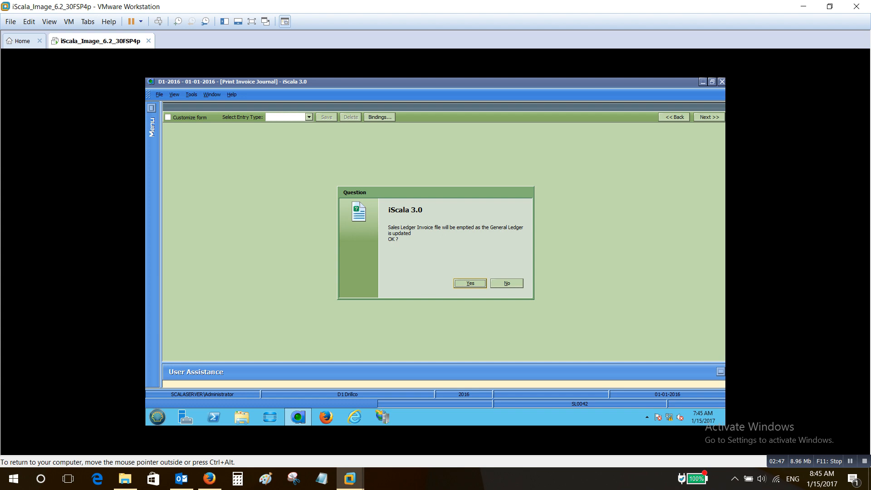
{"action": "key", "text": "Return"}
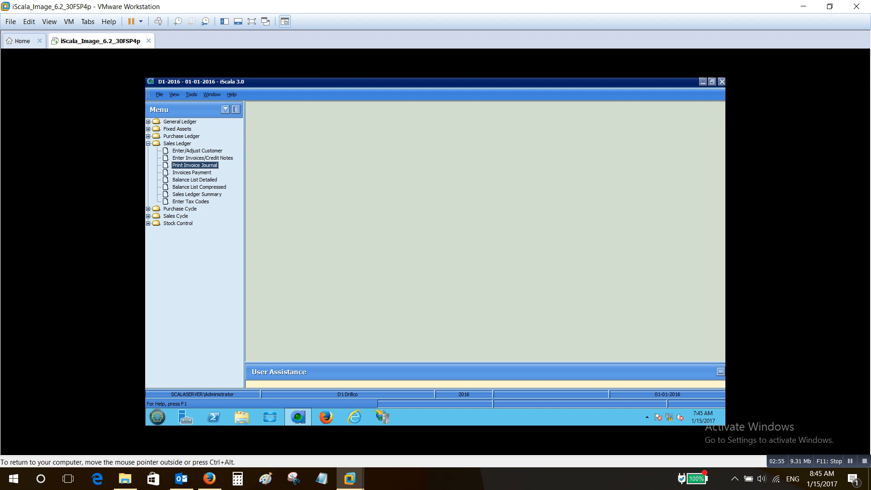
Start entering a customer payment under Invoices Payment and set its book-entry date to 010116
{"action": "left_click", "coordinate": [191, 172]}
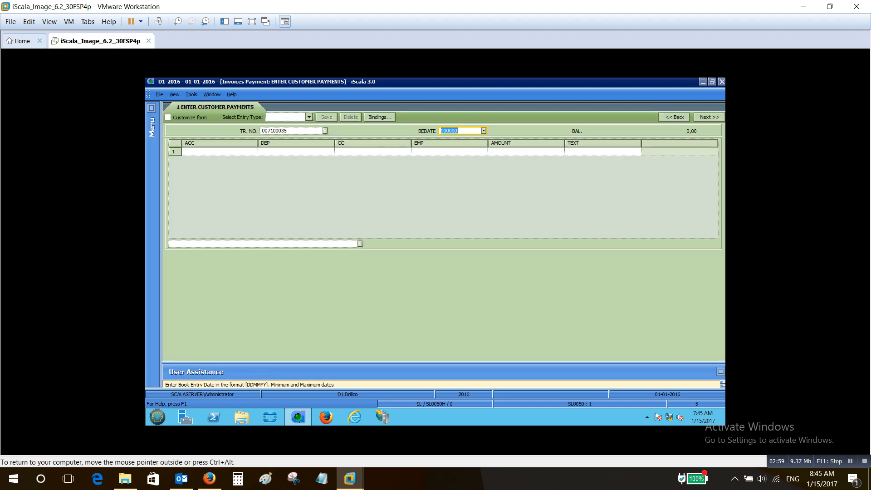
{"action": "type", "text": "010116"}
{"action": "key", "text": "Return"}
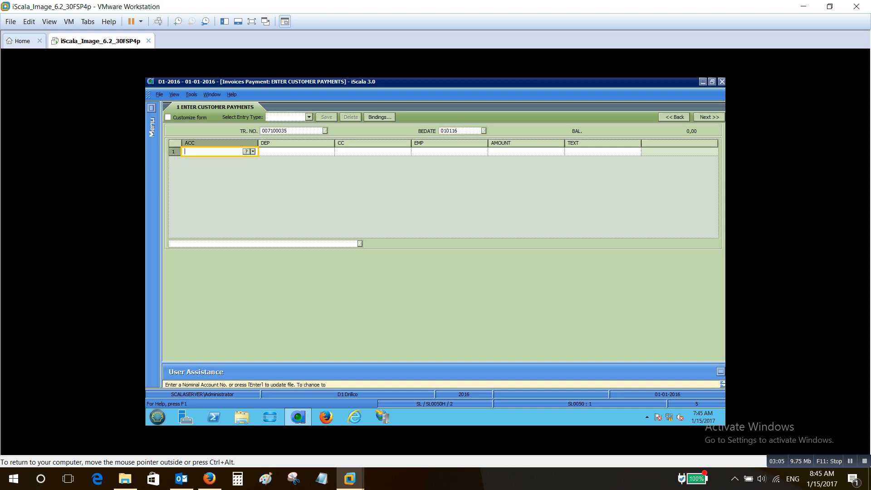
Look up the account codes and assign the Cash AED account to the first payment line
{"action": "type", "text": "?"}
{"action": "key", "text": "Return"}
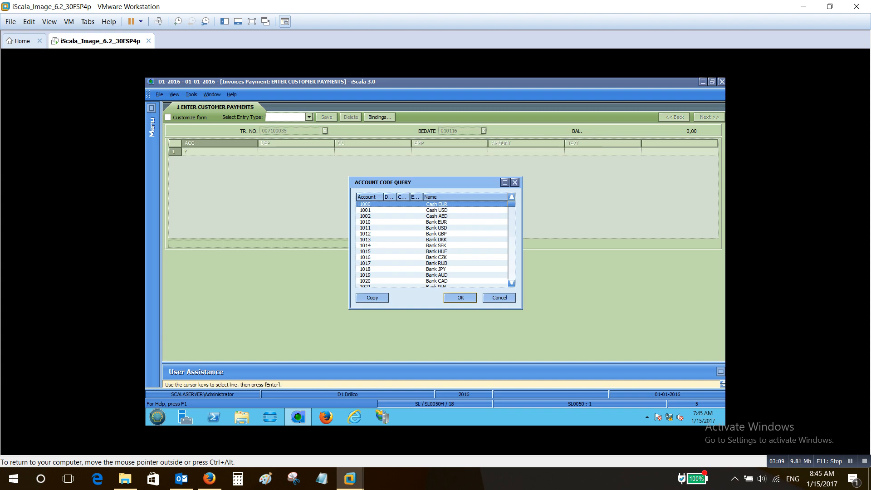
{"action": "key", "text": "Down"}
{"action": "key", "text": "Down"}
{"action": "key", "text": "Return"}
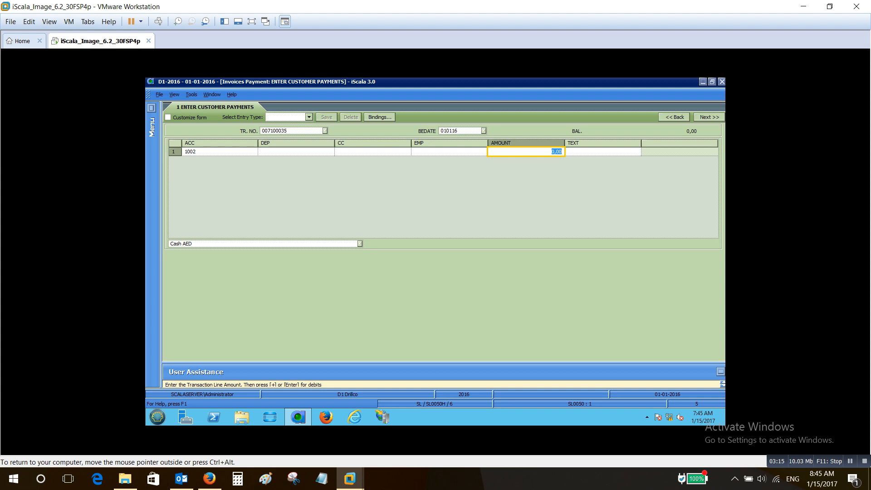
Set the Cash AED line's amount to 1.000,00 and its text to Payment
{"action": "type", "text": "1000"}
{"action": "key", "text": "Return"}
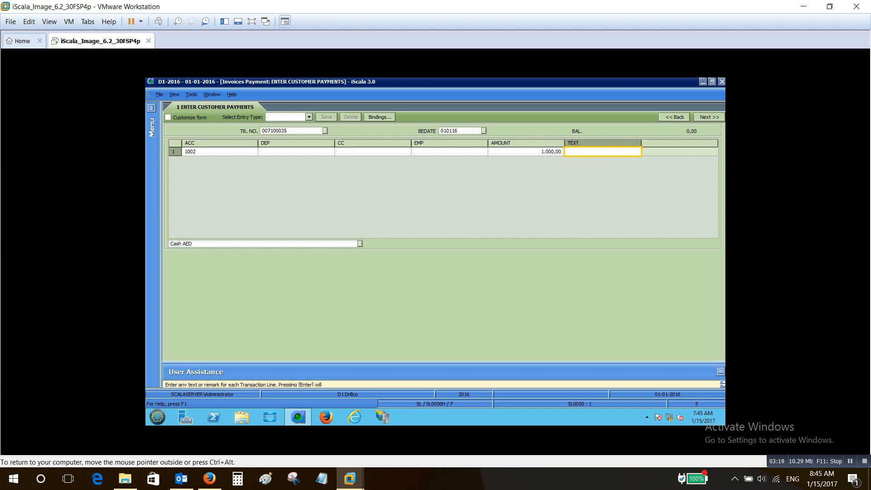
{"action": "type", "text": "Payment"}
{"action": "key", "text": "Return"}
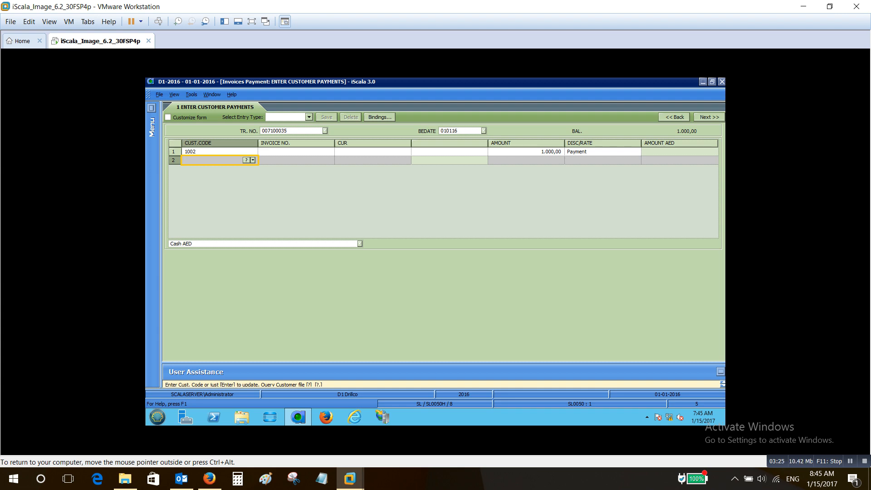
Keep the second line in customer-code mode and assign Johnsons Mechanical Munchen to it from the customer list
{"action": "key", "text": "Return"}
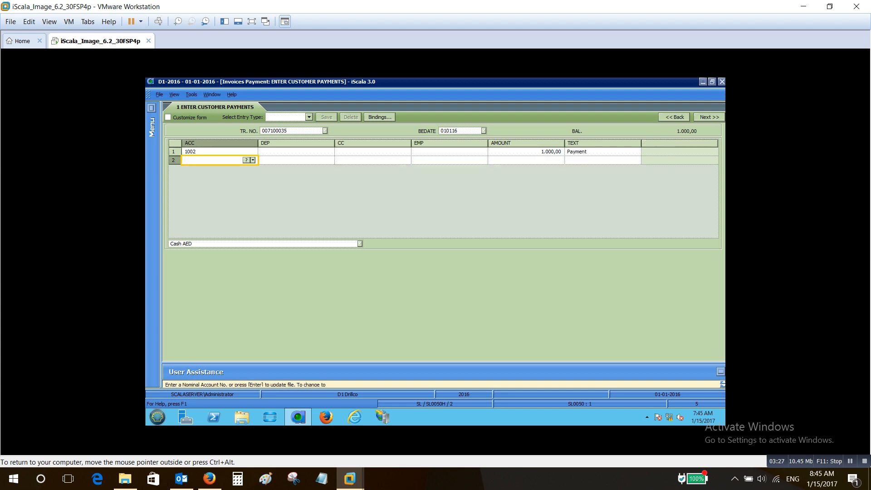
{"action": "type", "text": "*"}
{"action": "key", "text": "Return"}
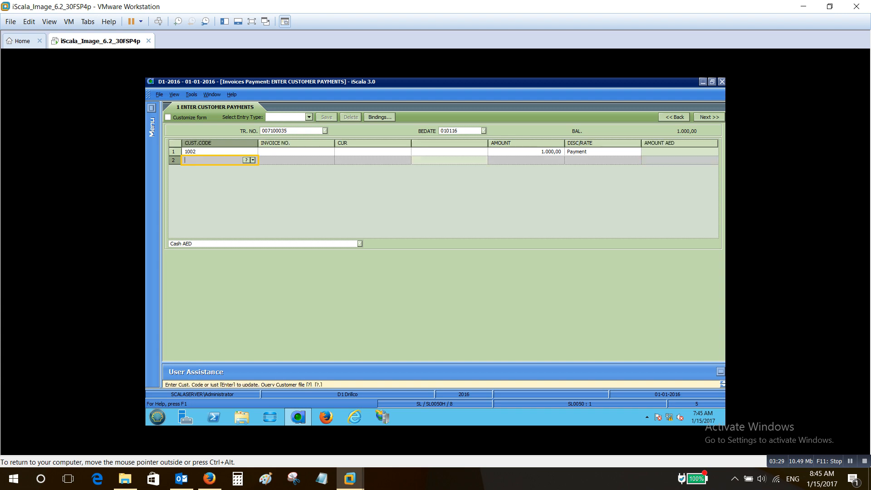
{"action": "type", "text": "?"}
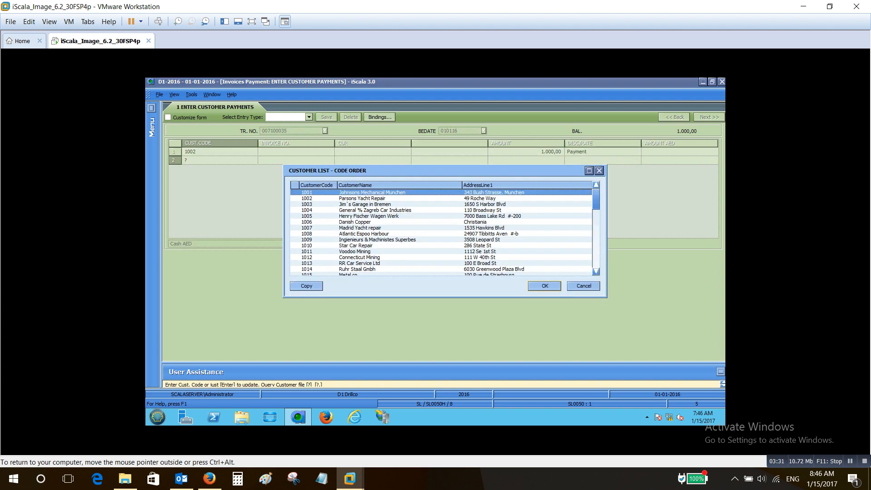
{"action": "key", "text": "Return"}
Look up the customer's open items, choose invoice 031000650 and accept its full balance as the amount paid
{"action": "type", "text": "?"}
{"action": "key", "text": "Return"}
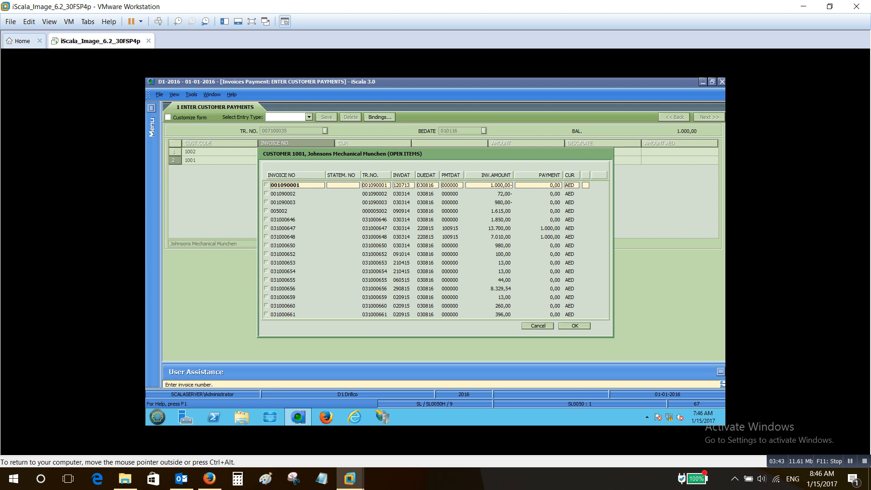
{"action": "key", "text": "Down"}
{"action": "key", "text": "Down"}
{"action": "key", "text": "Down"}
{"action": "key", "text": "Down"}
{"action": "key", "text": "Down"}
{"action": "key", "text": "Down"}
{"action": "key", "text": "Down"}
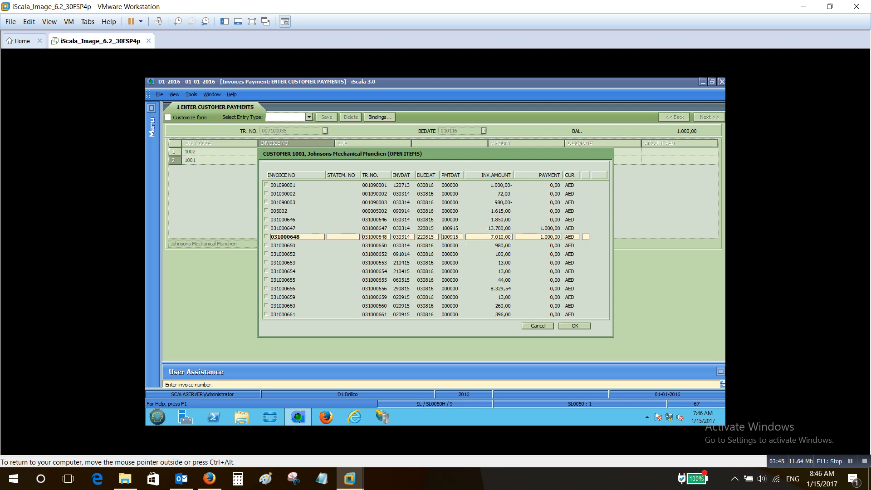
{"action": "key", "text": "Return"}
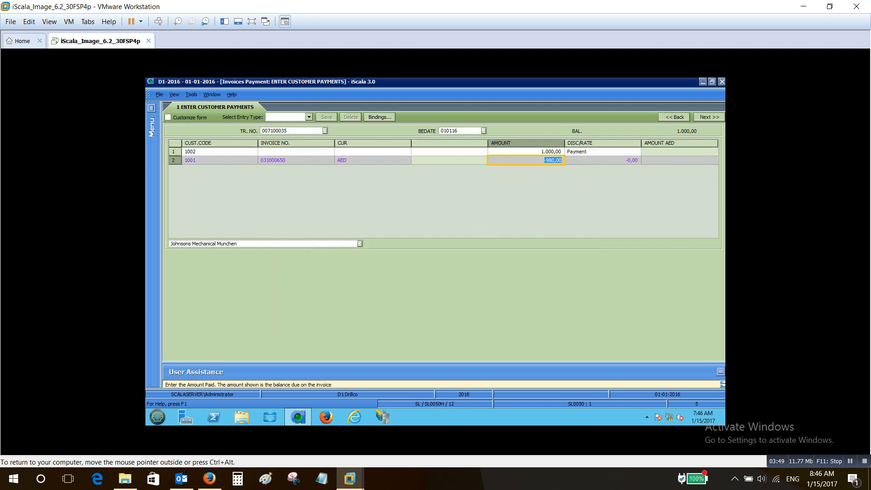
{"action": "key", "text": "Return"}
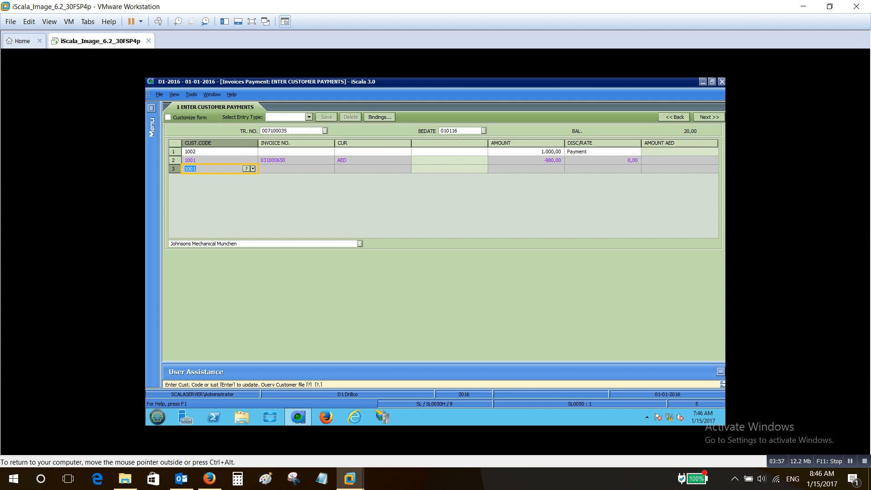
Change the Cash AED line's amount to 980 with the text kept, post the balanced payment and leave payment entry
{"action": "left_click", "coordinate": [551, 151]}
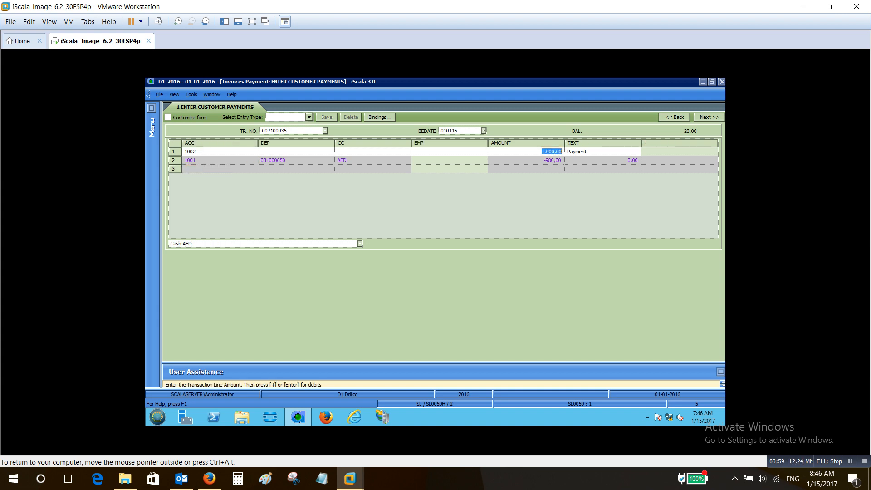
{"action": "type", "text": "9"}
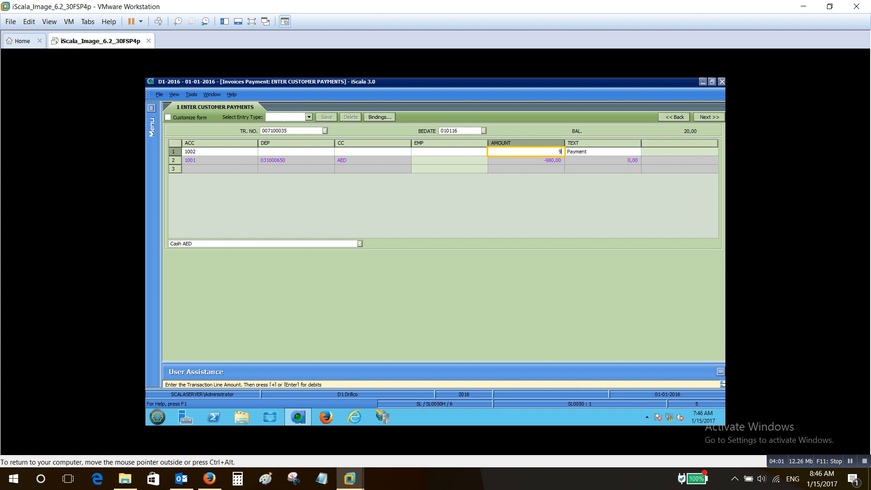
{"action": "type", "text": "80"}
{"action": "key", "text": "Return"}
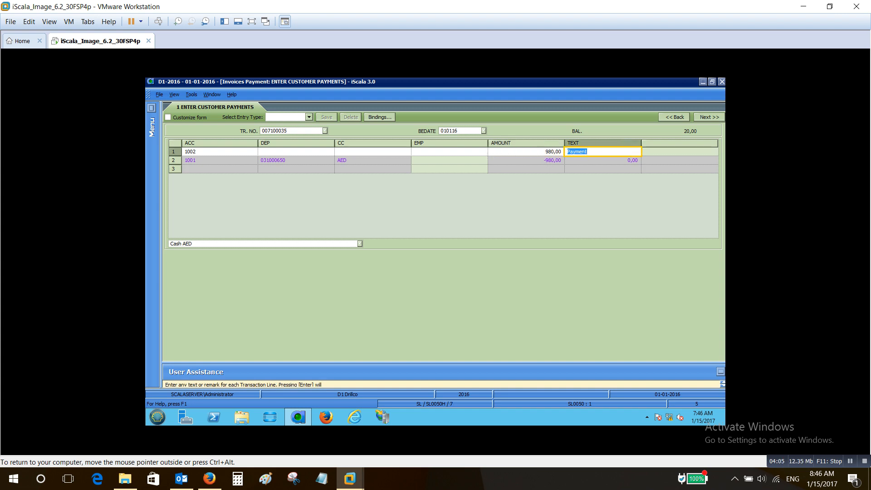
{"action": "key", "text": "Return"}
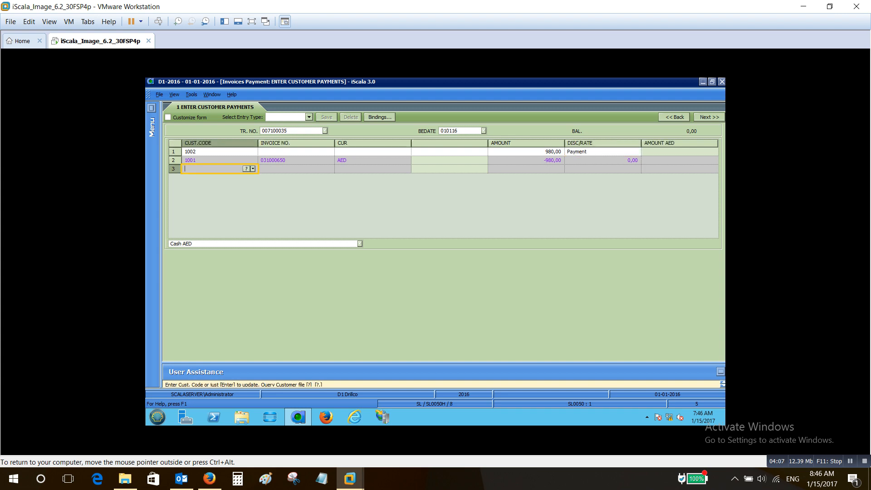
{"action": "key", "text": "Return"}
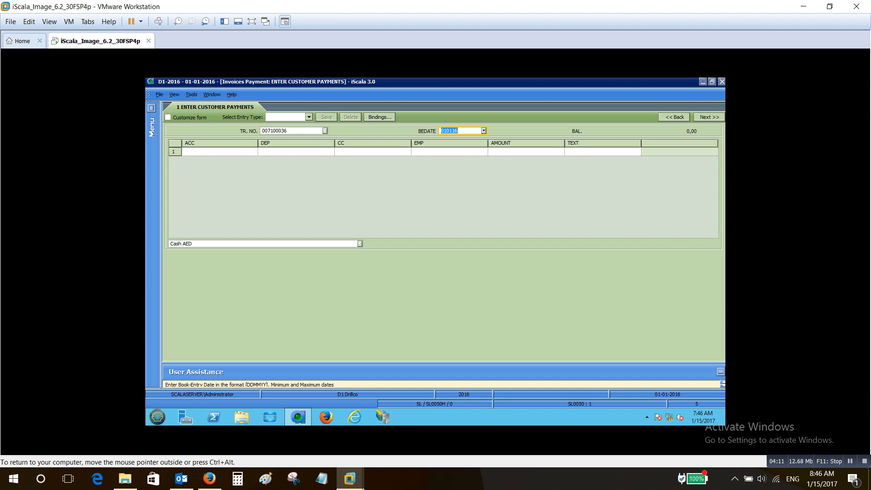
{"action": "key", "text": "Escape"}
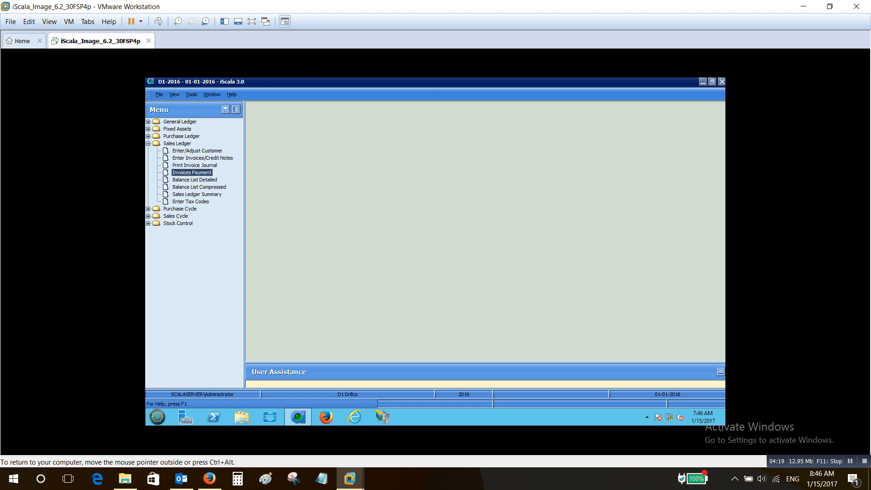
Open the detailed balance list and accept its default date, customer, category, salesman and invoice selections
{"action": "left_click", "coordinate": [194, 179]}
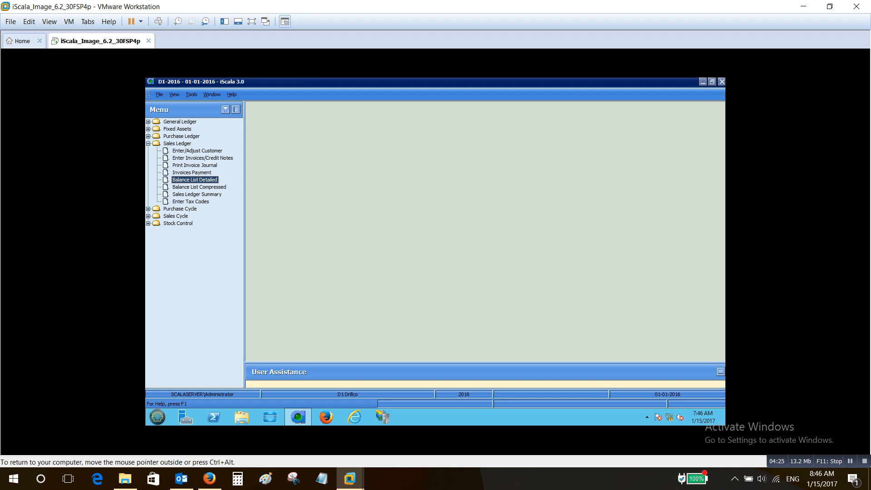
{"action": "key", "text": "Return"}
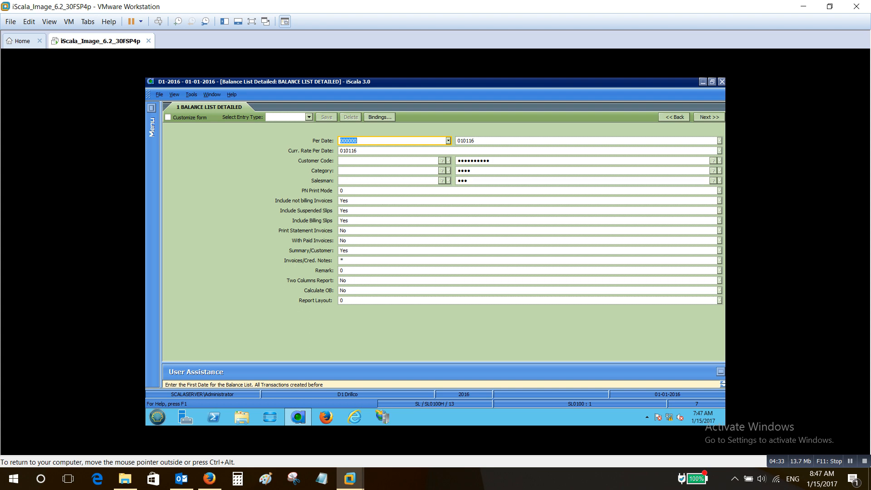
{"action": "key", "text": "Tab"}
{"action": "key", "text": "Tab"}
{"action": "key", "text": "Tab"}
{"action": "key", "text": "Tab"}
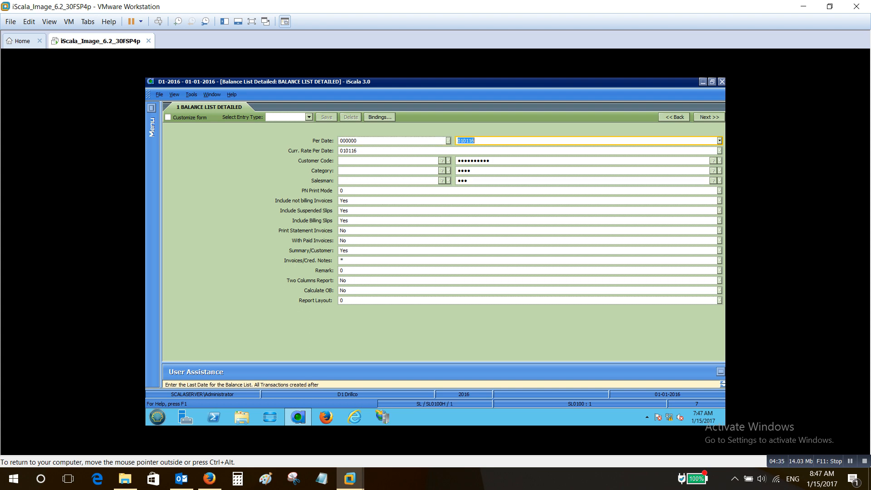
{"action": "key", "text": "Tab"}
{"action": "key", "text": "Tab"}
{"action": "key", "text": "Tab"}
{"action": "key", "text": "Tab"}
{"action": "key", "text": "Tab"}
{"action": "key", "text": "Tab"}
{"action": "key", "text": "Tab"}
{"action": "key", "text": "Tab"}
{"action": "key", "text": "Tab"}
{"action": "key", "text": "Tab"}
{"action": "key", "text": "Tab"}
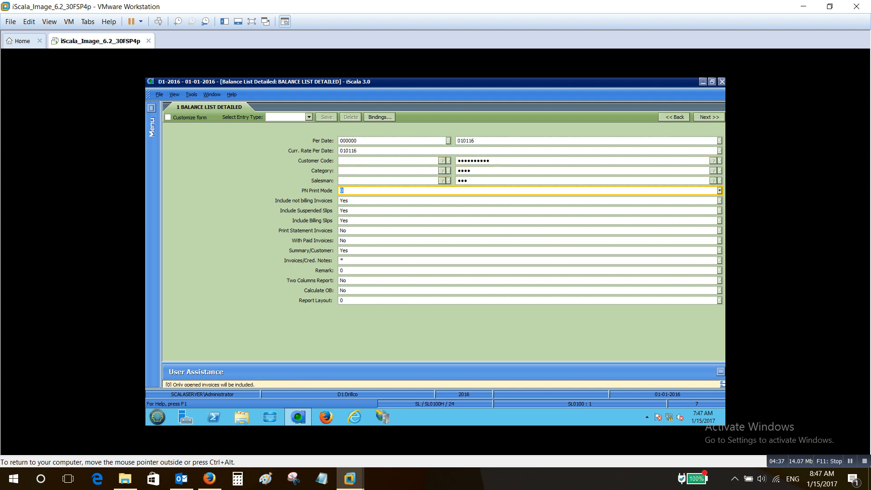
{"action": "key", "text": "Tab"}
{"action": "key", "text": "Tab"}
{"action": "key", "text": "Tab"}
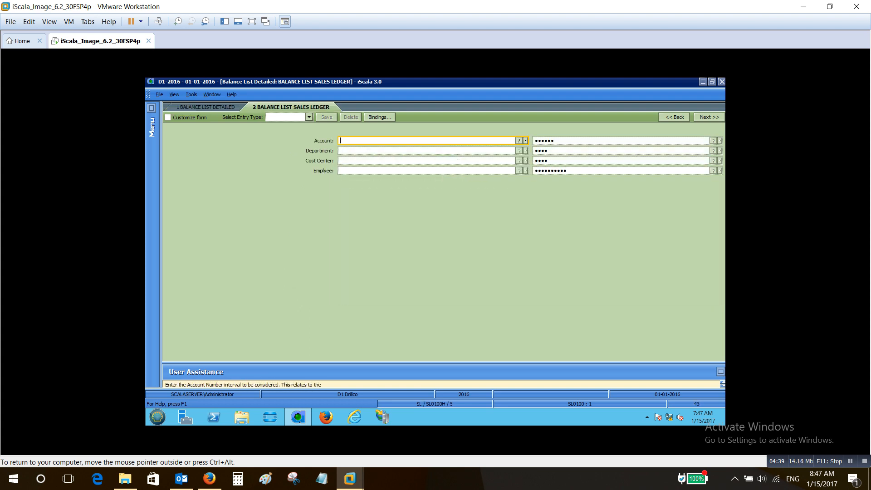
Preview the detailed balance list for all accounting dimensions, sorted by Cust Code - Invoice No., as Printer RPT - Portrait, and close the preview
{"action": "key", "text": "Tab"}
{"action": "key", "text": "Tab"}
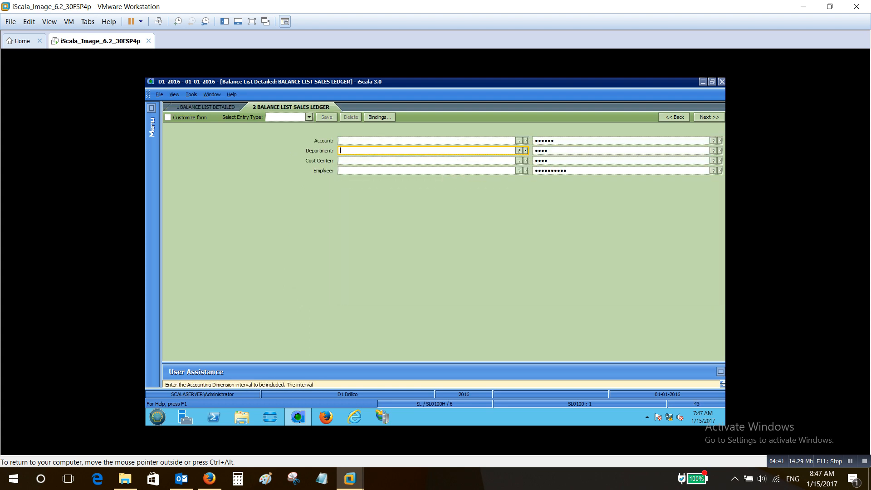
{"action": "key", "text": "Tab"}
{"action": "key", "text": "Tab"}
{"action": "key", "text": "Tab"}
{"action": "key", "text": "Tab"}
{"action": "key", "text": "Tab"}
{"action": "key", "text": "Tab"}
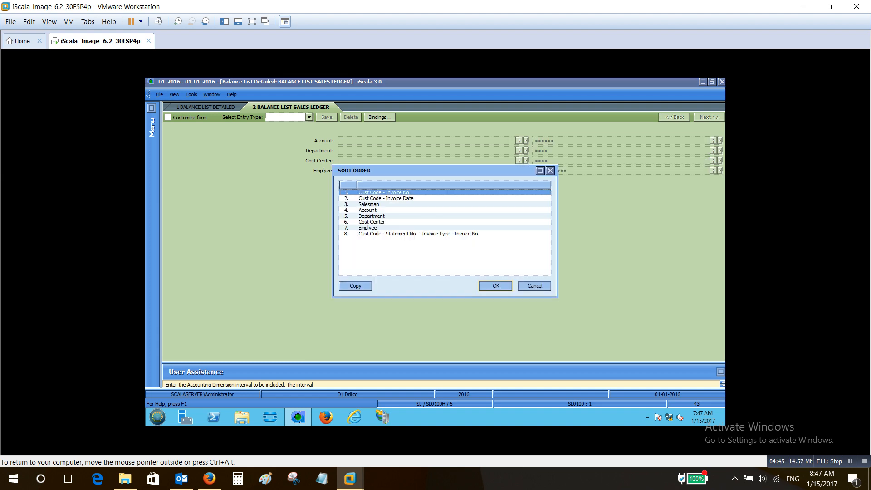
{"action": "key", "text": "Return"}
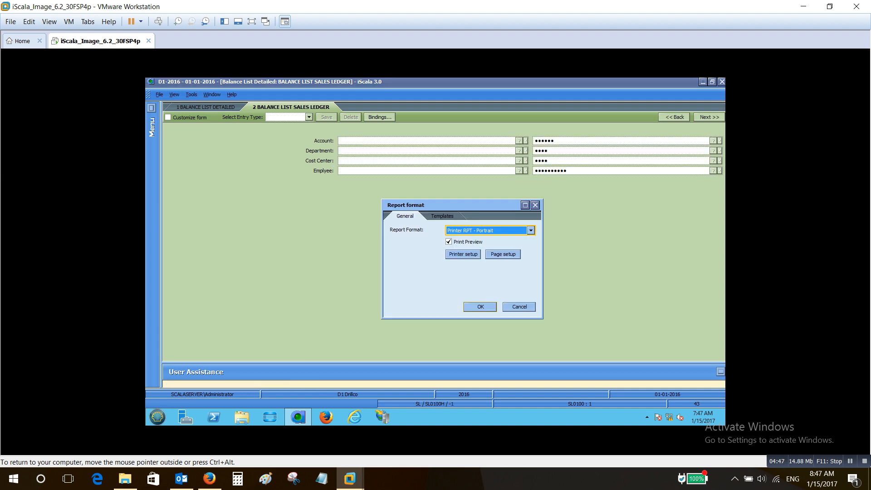
{"action": "key", "text": "Return"}
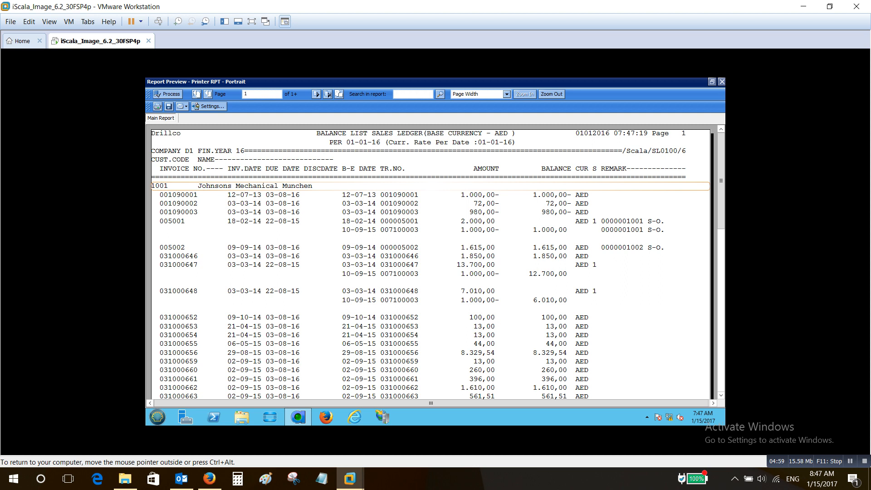
{"action": "scroll", "coordinate": [430, 263], "scroll_direction": "down", "scroll_amount": 10}
{"action": "scroll", "coordinate": [430, 263], "scroll_direction": "up", "scroll_amount": 10}
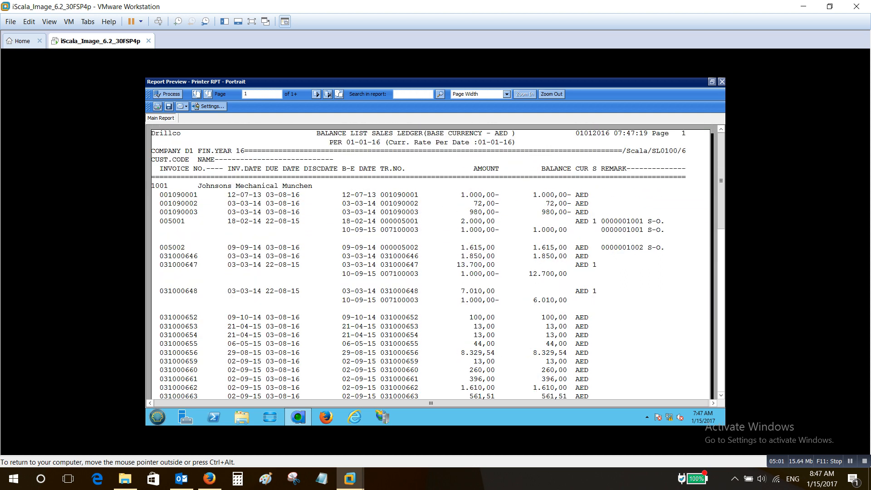
{"action": "key", "text": "Escape"}
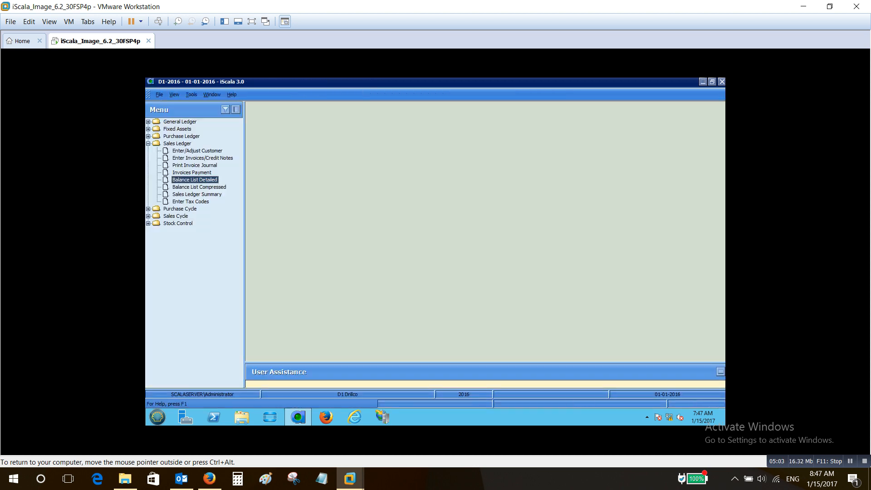
Open the compressed balance list and accept its default date, customer, category, salesman and invoice selections
{"action": "key", "text": "Down"}
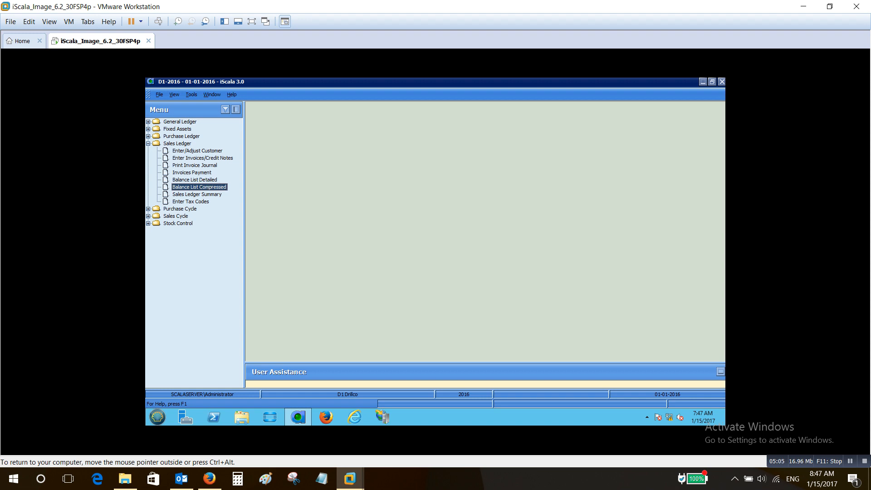
{"action": "key", "text": "Return"}
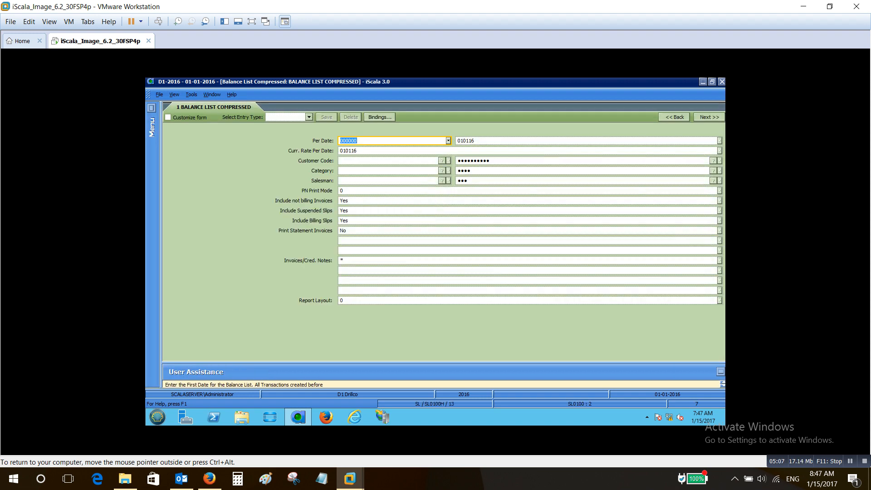
{"action": "key", "text": "Tab"}
{"action": "key", "text": "Tab"}
{"action": "key", "text": "Tab"}
{"action": "key", "text": "Tab"}
{"action": "key", "text": "Tab"}
{"action": "key", "text": "Tab"}
{"action": "key", "text": "Tab"}
{"action": "key", "text": "Tab"}
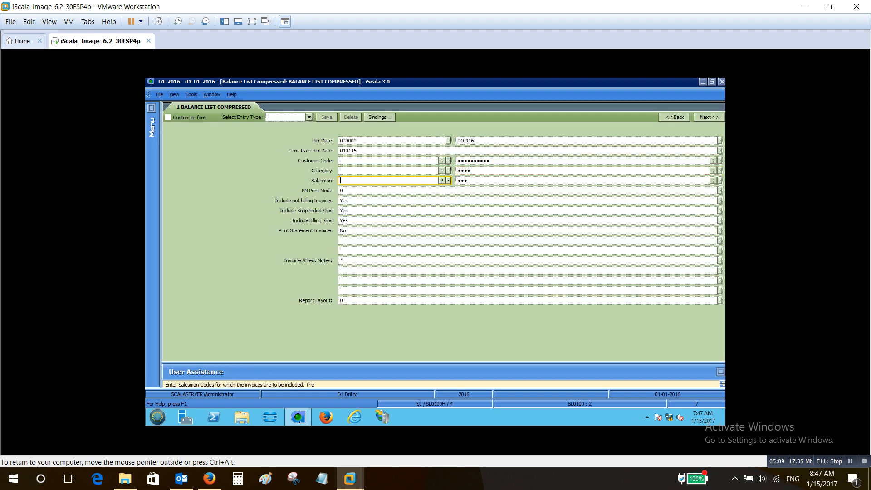
{"action": "key", "text": "Tab"}
{"action": "key", "text": "Tab"}
{"action": "key", "text": "Tab"}
{"action": "key", "text": "Tab"}
{"action": "key", "text": "Tab"}
{"action": "key", "text": "Tab"}
{"action": "key", "text": "Tab"}
{"action": "key", "text": "Tab"}
{"action": "key", "text": "Tab"}
{"action": "key", "text": "Tab"}
{"action": "key", "text": "Tab"}
{"action": "key", "text": "Tab"}
{"action": "key", "text": "Tab"}
{"action": "key", "text": "Tab"}
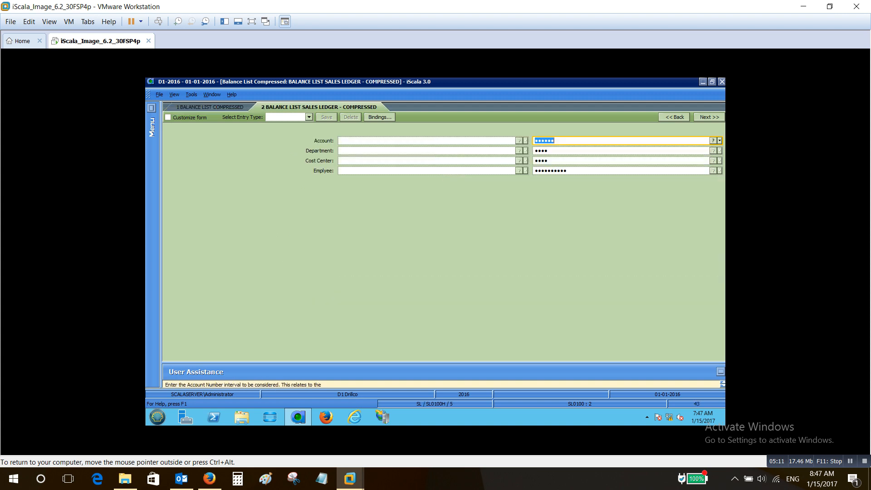
Preview the compressed balance list for all accounting dimensions, sorted by Cust Code - Invoice No., and close the preview
{"action": "key", "text": "Tab"}
{"action": "key", "text": "Tab"}
{"action": "key", "text": "Tab"}
{"action": "key", "text": "Tab"}
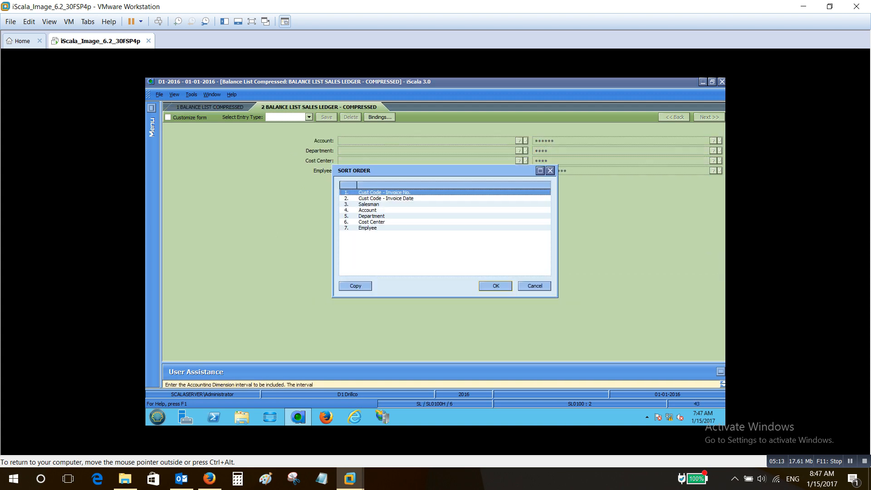
{"action": "key", "text": "Return"}
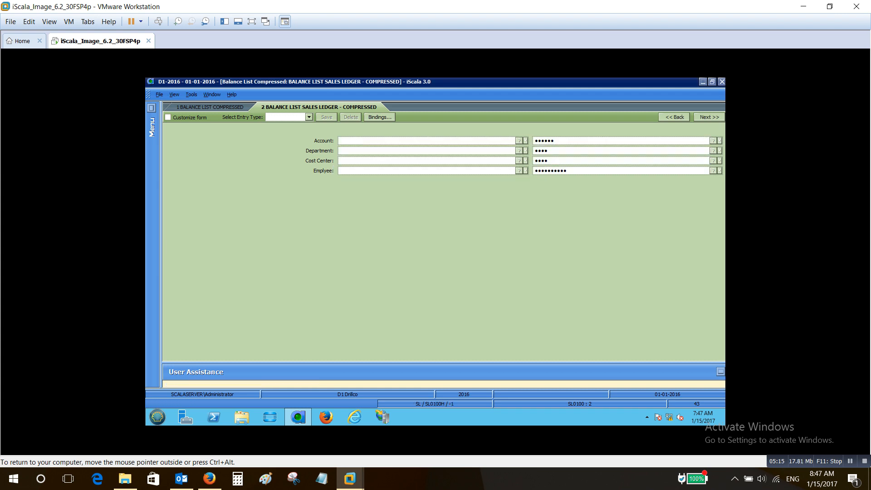
{"action": "key", "text": "Return"}
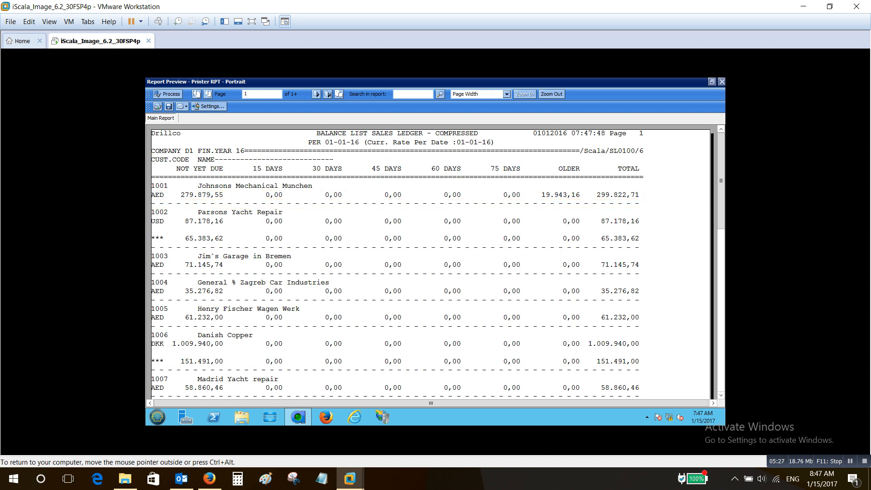
{"action": "key", "text": "Escape"}
{"action": "key", "text": "Escape"}
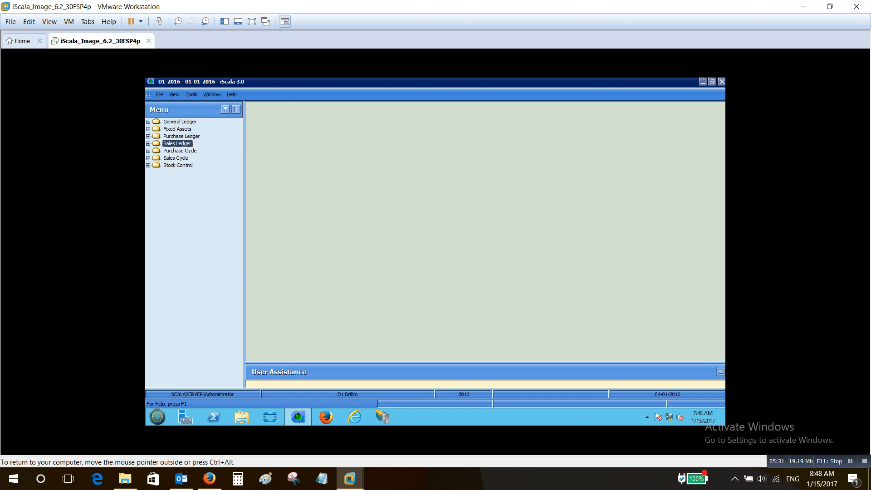
Open the Sales Ledger Summary and accept its default date, customer, category, salesman, invoice and accounting dimension selections
{"action": "double_click", "coordinate": [176, 143]}
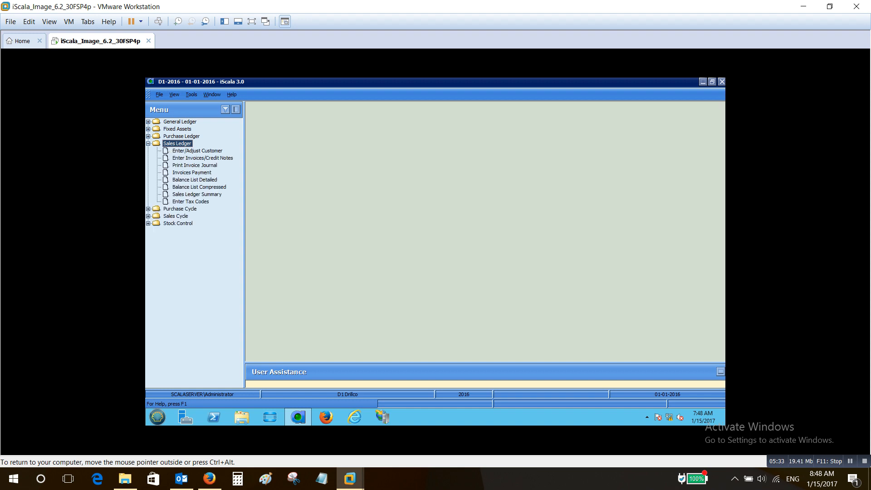
{"action": "left_click", "coordinate": [197, 194]}
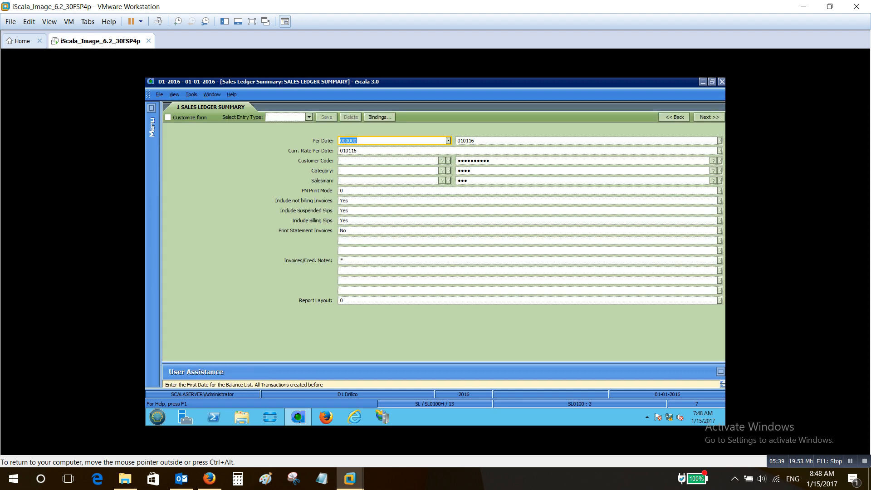
{"action": "key", "text": "Tab"}
{"action": "key", "text": "Tab"}
{"action": "key", "text": "Tab"}
{"action": "key", "text": "Tab"}
{"action": "key", "text": "Tab"}
{"action": "key", "text": "Tab"}
{"action": "key", "text": "Tab"}
{"action": "key", "text": "Tab"}
{"action": "key", "text": "Tab"}
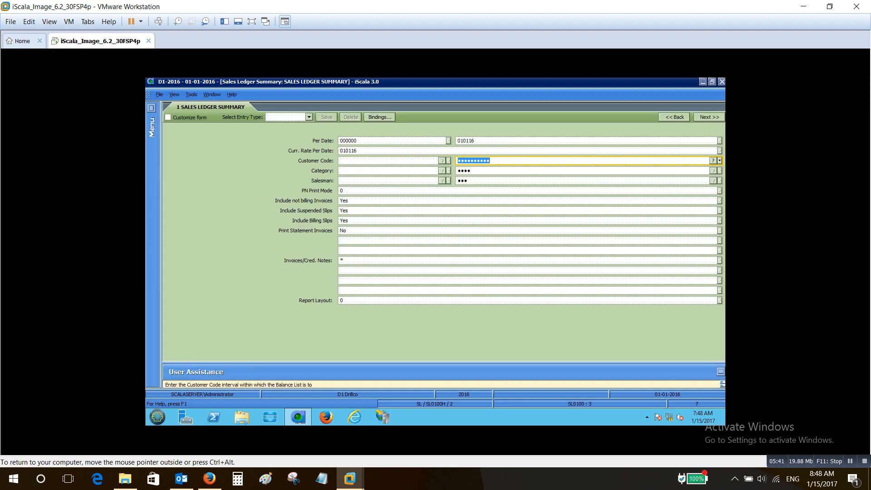
{"action": "key", "text": "Tab"}
{"action": "key", "text": "Tab"}
{"action": "key", "text": "Tab"}
{"action": "key", "text": "Tab"}
{"action": "key", "text": "Tab"}
{"action": "key", "text": "Tab"}
{"action": "key", "text": "Tab"}
{"action": "key", "text": "Tab"}
{"action": "key", "text": "Tab"}
{"action": "key", "text": "Tab"}
{"action": "key", "text": "Tab"}
{"action": "key", "text": "Tab"}
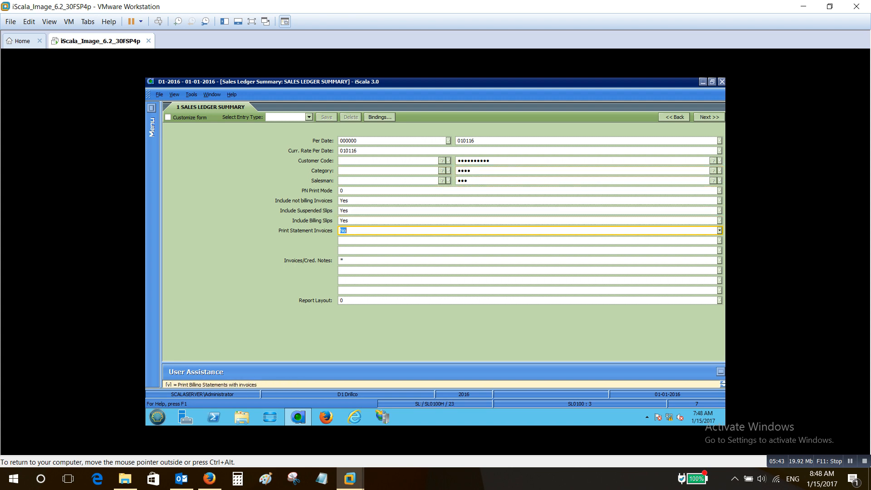
{"action": "key", "text": "Tab"}
{"action": "key", "text": "Tab"}
{"action": "key", "text": "Tab"}
{"action": "key", "text": "Tab"}
{"action": "key", "text": "Tab"}
{"action": "key", "text": "Tab"}
{"action": "key", "text": "Tab"}
{"action": "key", "text": "Tab"}
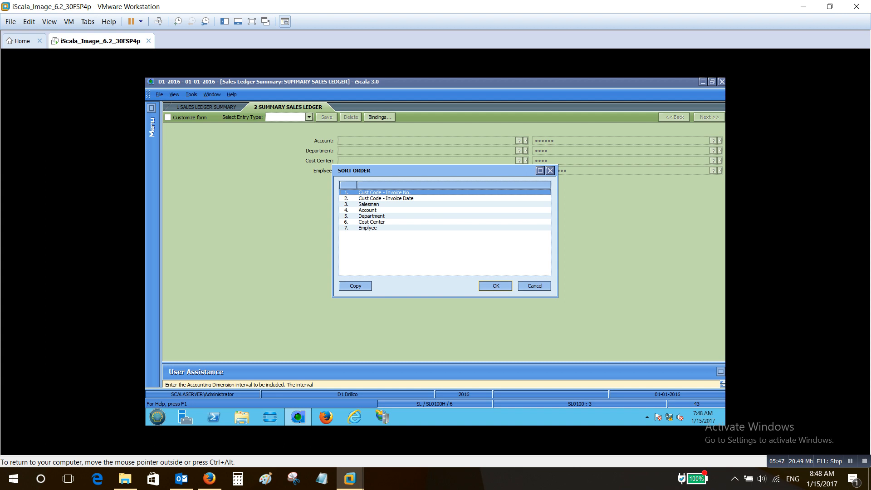
Preview the summary sorted by Cust Code - Invoice No., examine its ledger statistics, age analysis and currency summary, and close the preview
{"action": "key", "text": "Return"}
{"action": "key", "text": "Return"}
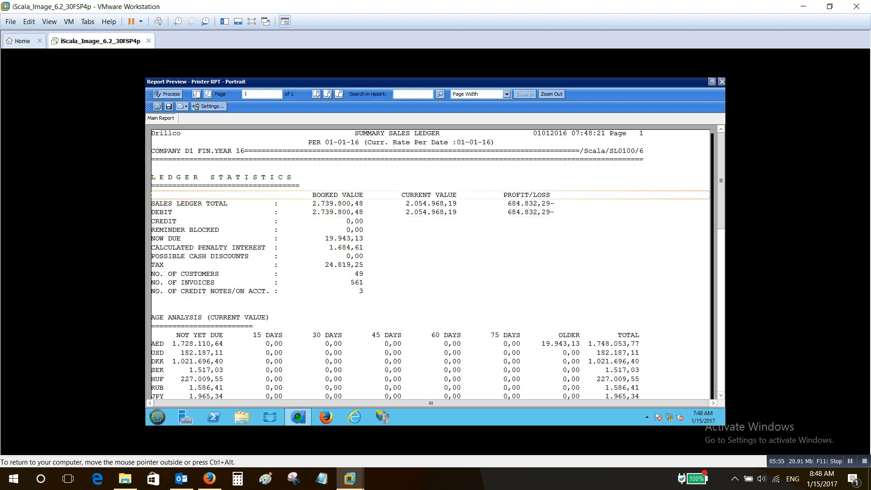
{"action": "scroll", "coordinate": [428, 263], "scroll_direction": "down", "scroll_amount": 2}
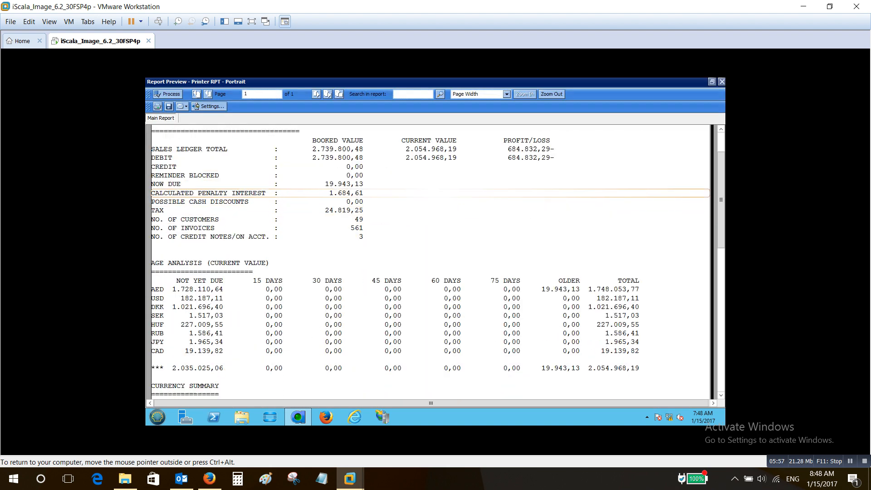
{"action": "scroll", "coordinate": [429, 264], "scroll_direction": "up", "scroll_amount": 2}
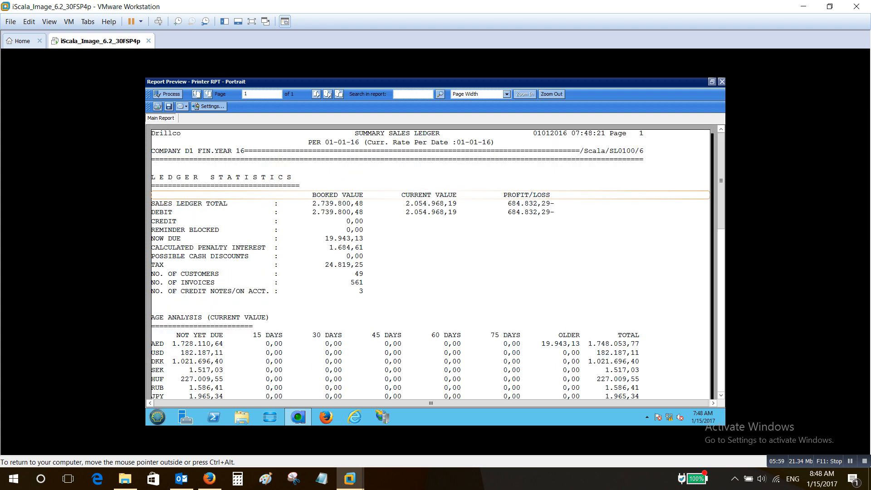
{"action": "scroll", "coordinate": [429, 263], "scroll_direction": "down", "scroll_amount": 2}
{"action": "scroll", "coordinate": [428, 263], "scroll_direction": "down", "scroll_amount": 4}
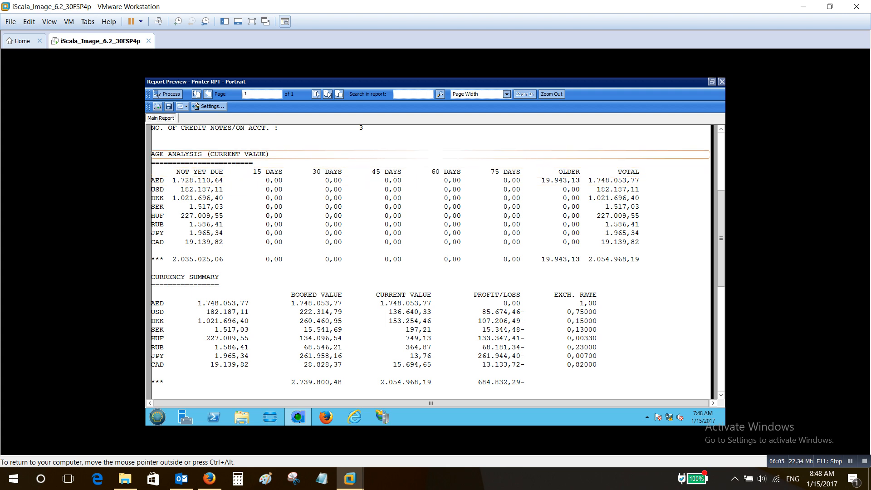
{"action": "scroll", "coordinate": [428, 263], "scroll_direction": "down", "scroll_amount": 2}
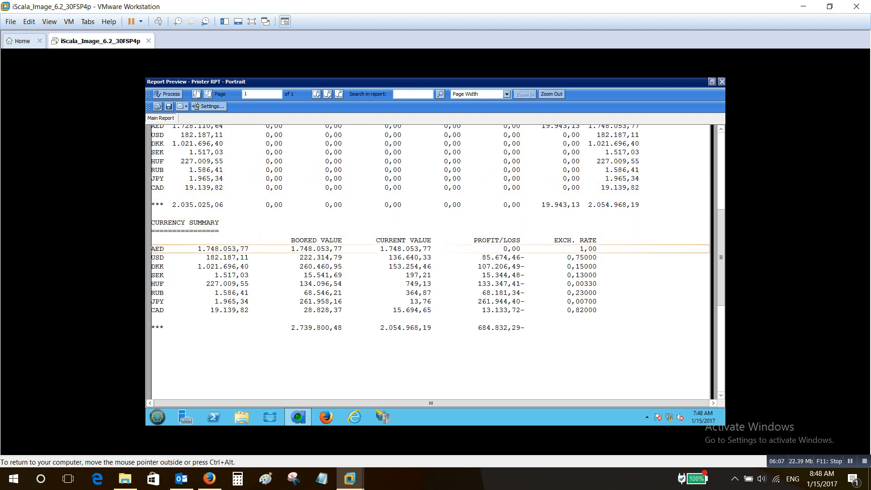
{"action": "left_click", "coordinate": [722, 81]}
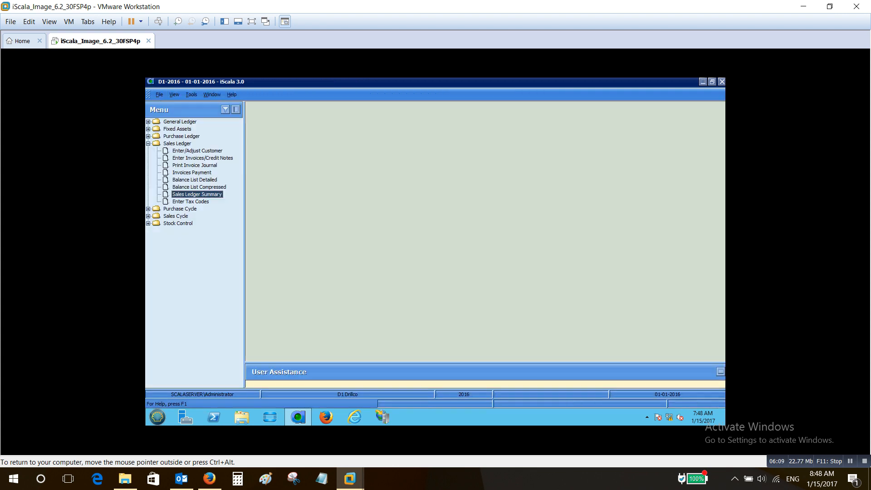